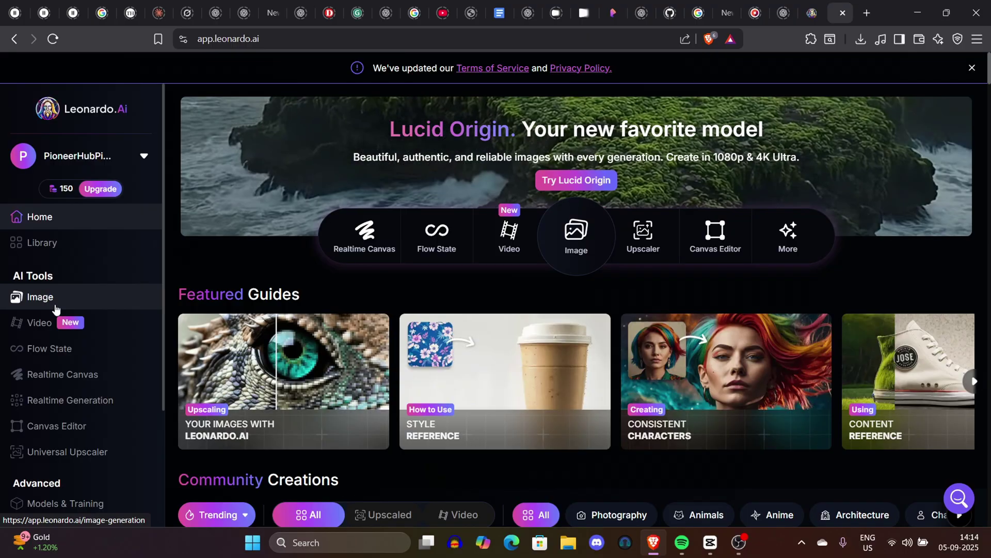
On Leonardo.Ai's image generation page, choose FLUX.1 Kontext as the model
left_click(55, 309)
left_click(101, 133)
scroll(543, 154, "down", 3)
left_click(310, 362)
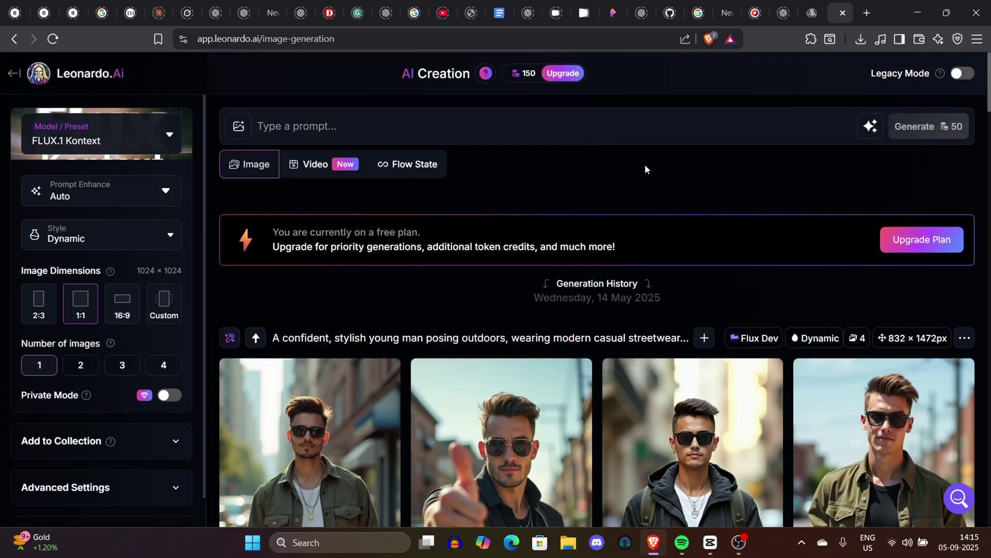
Paste the French-fries head prompt at 16:9 and generate, then reload after it fails
left_click(260, 124)
type("Hyper-realistic yet cartoonish surrealism, a serving of golden French fries arranged in the shape of a human head with closed eyes and a subtle smile, skin texture resembling crispy potato fries with visible salt crystals, realistic lighting with slight moisture detail, one fry in the mouth being fed with a spoon, wood table background, cinematic shallow depth of field, whimsical yet unsettling mood, in the style of hyper-detailed surreal food art.")
key("ctrl+a")
left_click(174, 266)
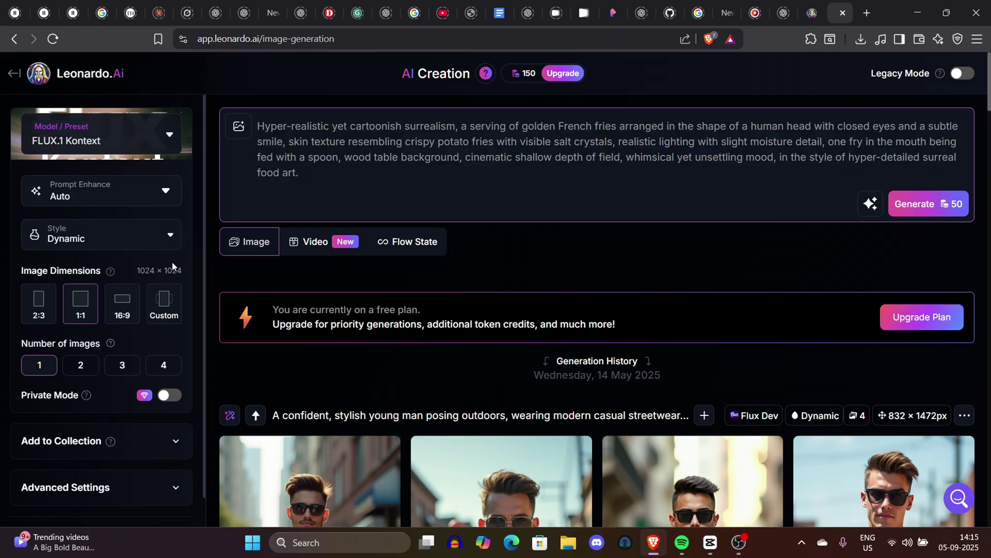
key("ctrl+a")
left_click(914, 204)
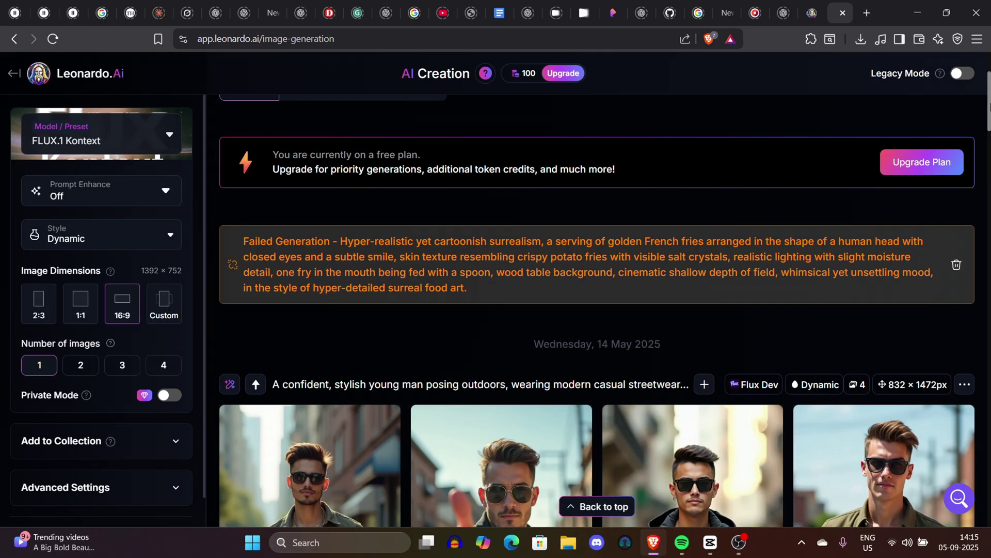
left_click(53, 40)
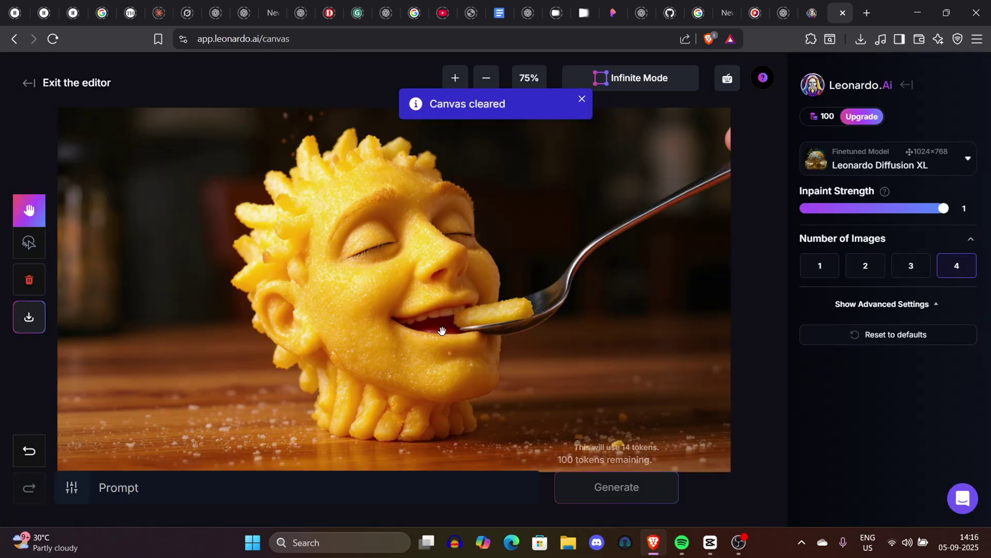
Scroll down the Leonardo.Ai page holding the French-fry head image
scroll(336, 197, "down", 1)
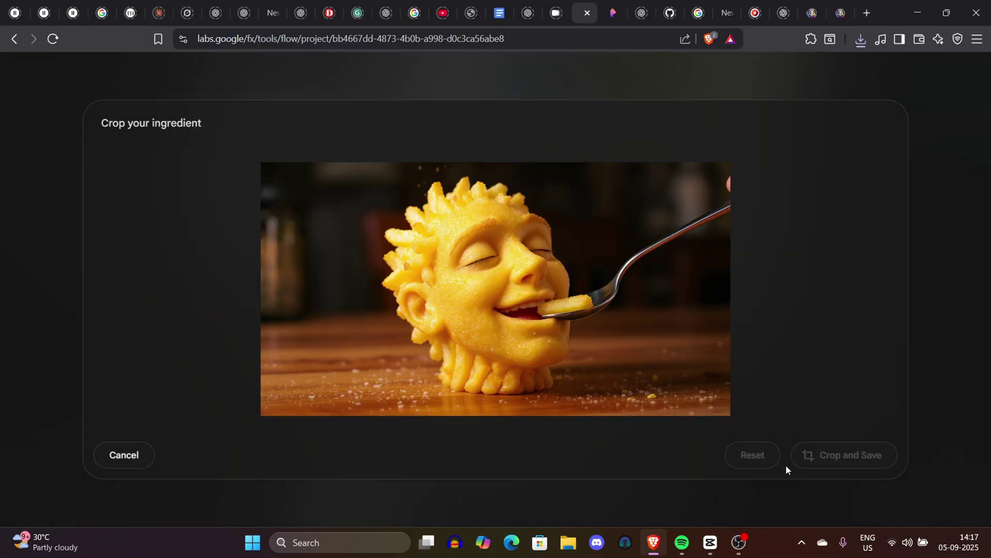
Save the cropped fry-head image as a Flow ingredient
left_click(826, 454)
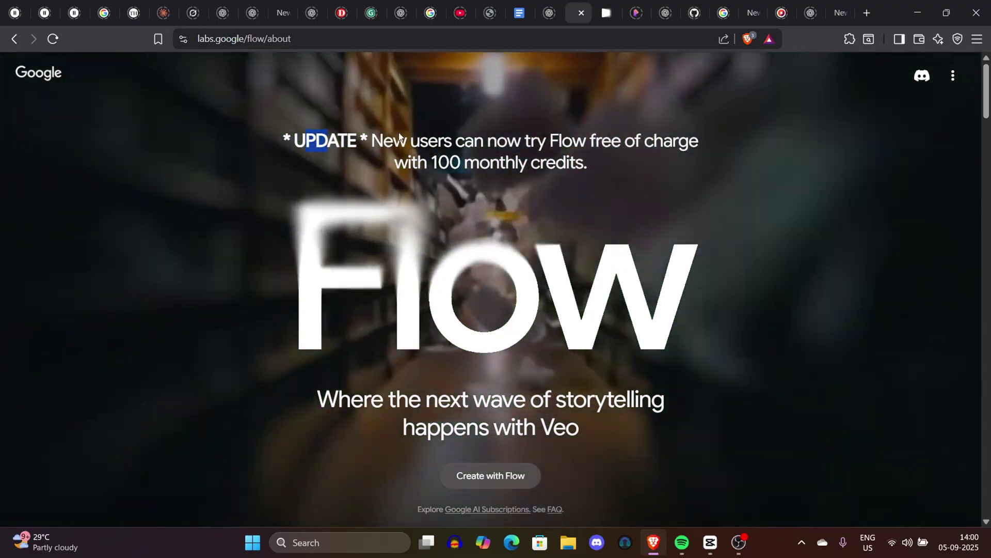
Read through the Flow about page, from the free-credits notice to the gallery, then go to the cat project
left_click_drag(400, 135, 620, 162)
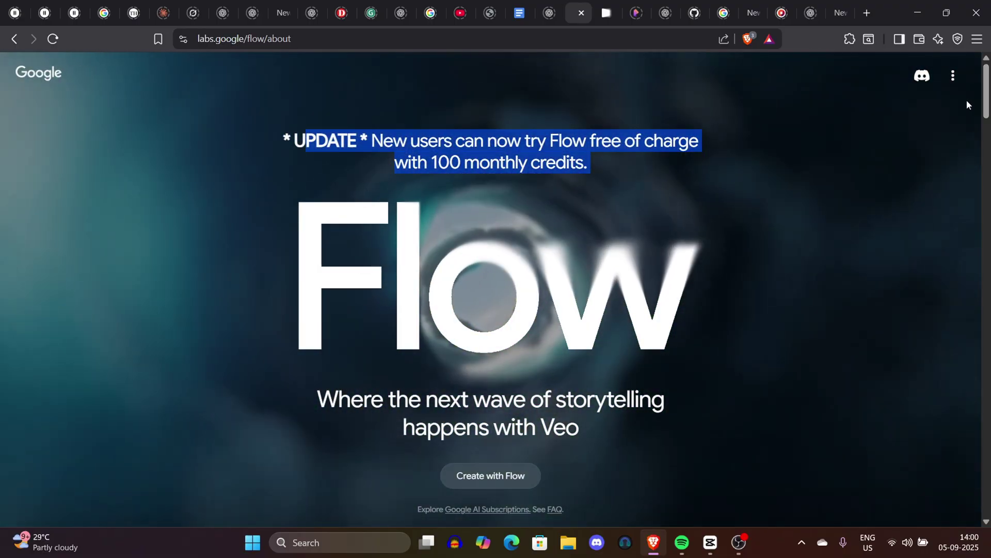
left_click(968, 102)
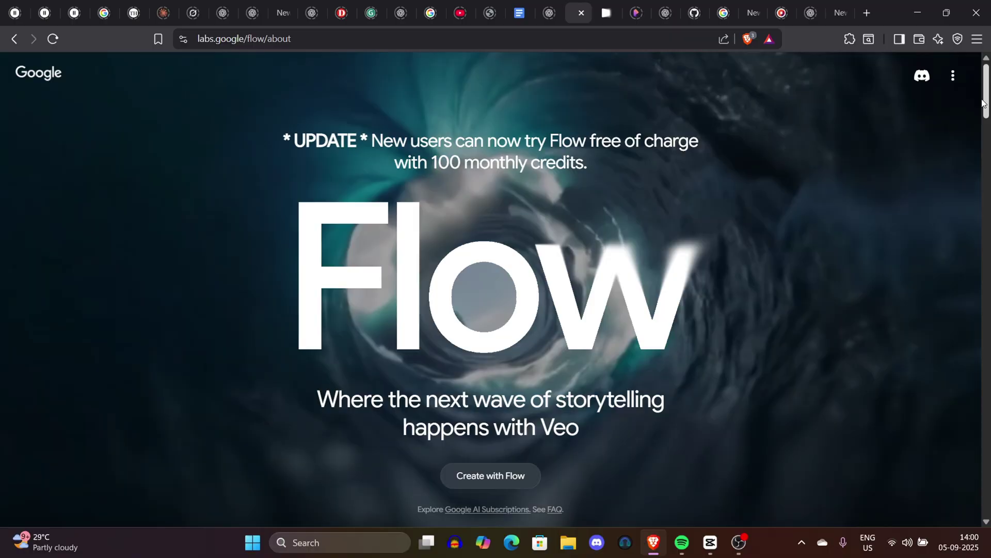
scroll(491, 289, "down", 4)
scroll(491, 289, "down", 12)
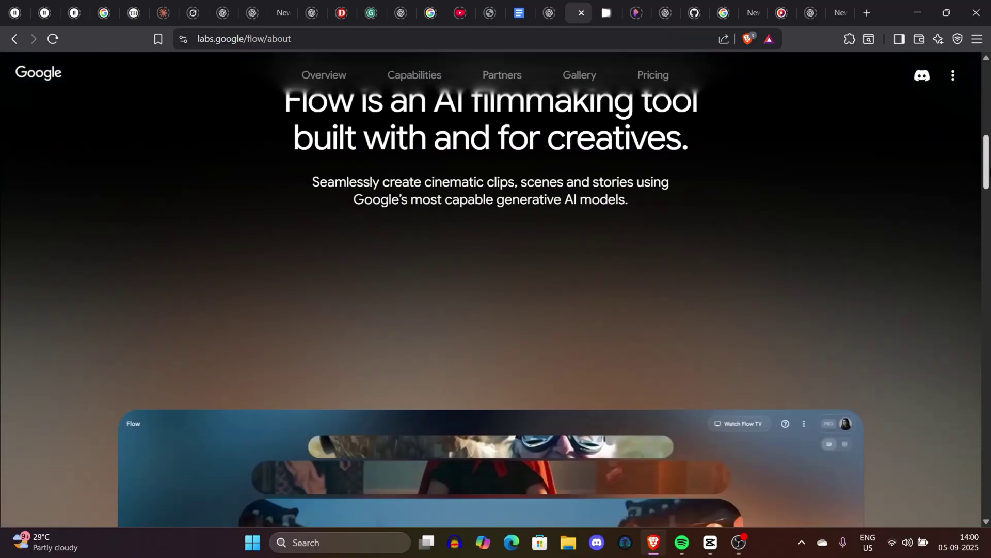
scroll(988, 211, "down", 2)
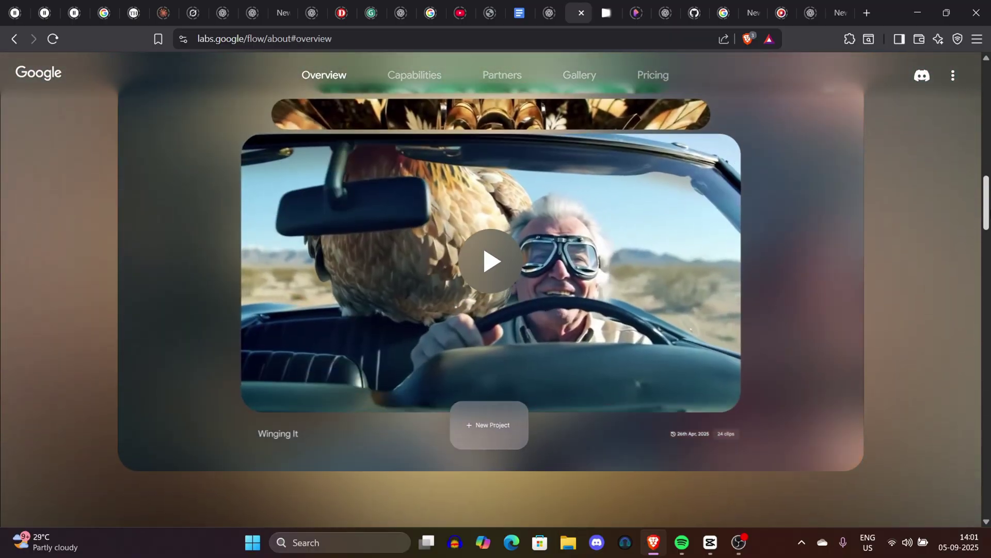
scroll(988, 212, "down", 10)
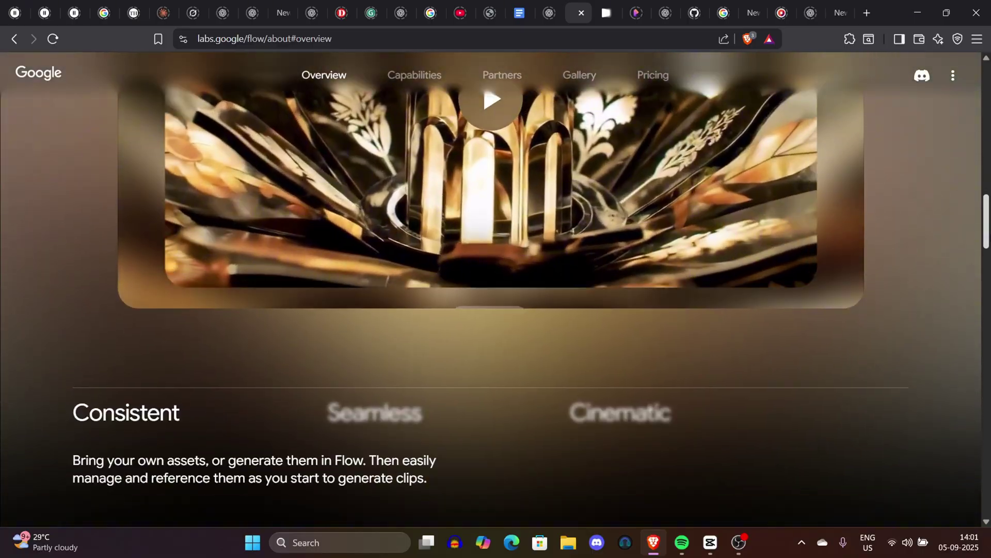
scroll(491, 289, "down", 18)
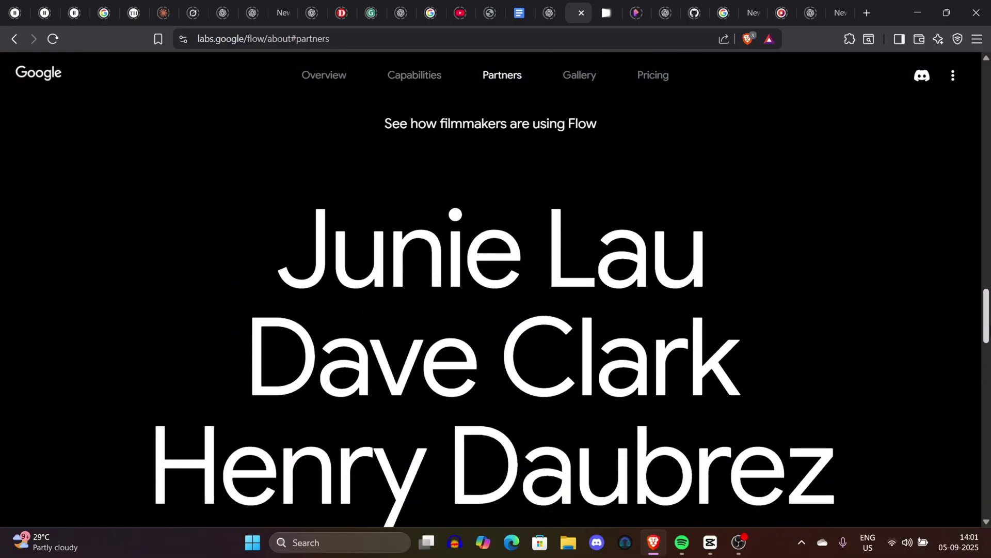
scroll(678, 355, "up", 4)
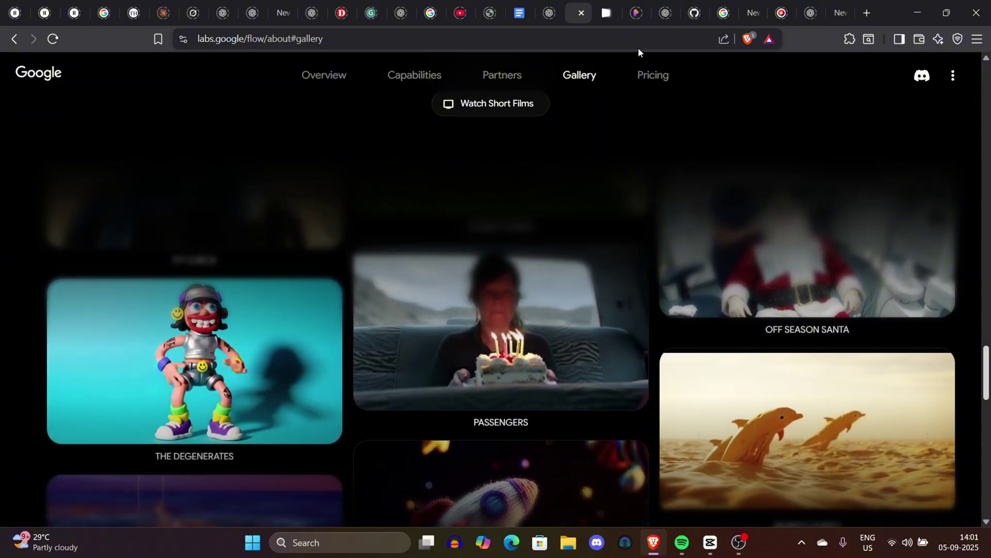
left_click(607, 13)
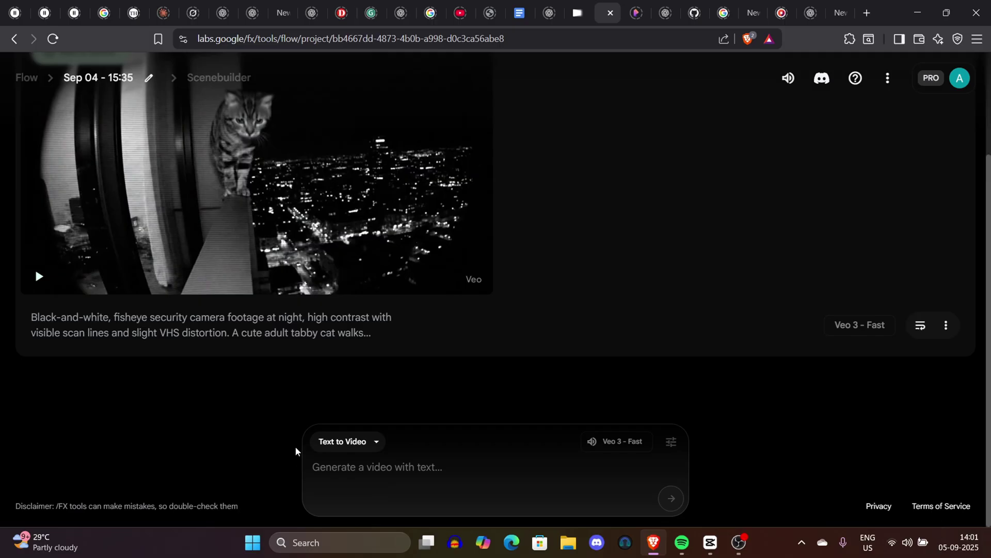
Keep Veo 3 - Fast as the video model with 1 output per prompt
left_click(347, 444)
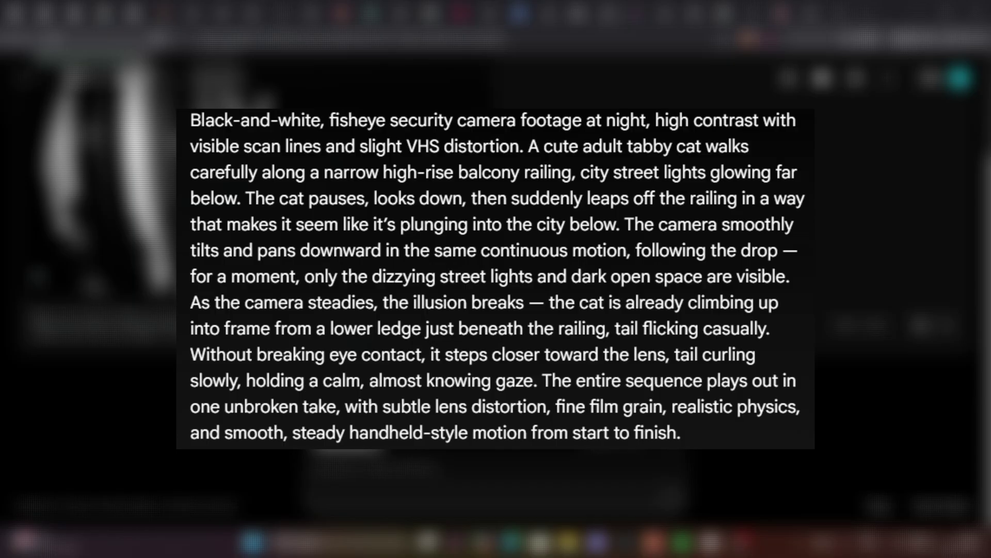
left_click(338, 347)
left_click(671, 441)
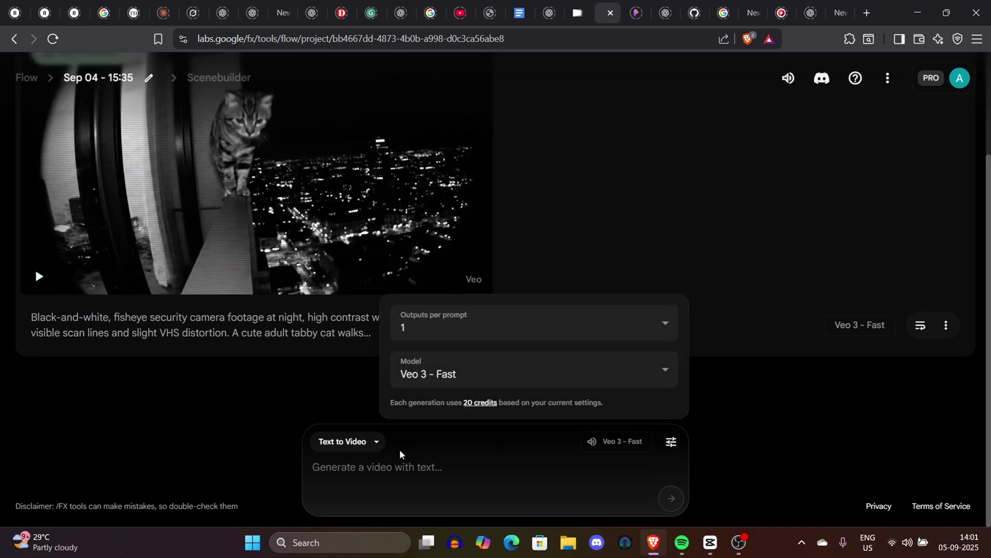
left_click(550, 377)
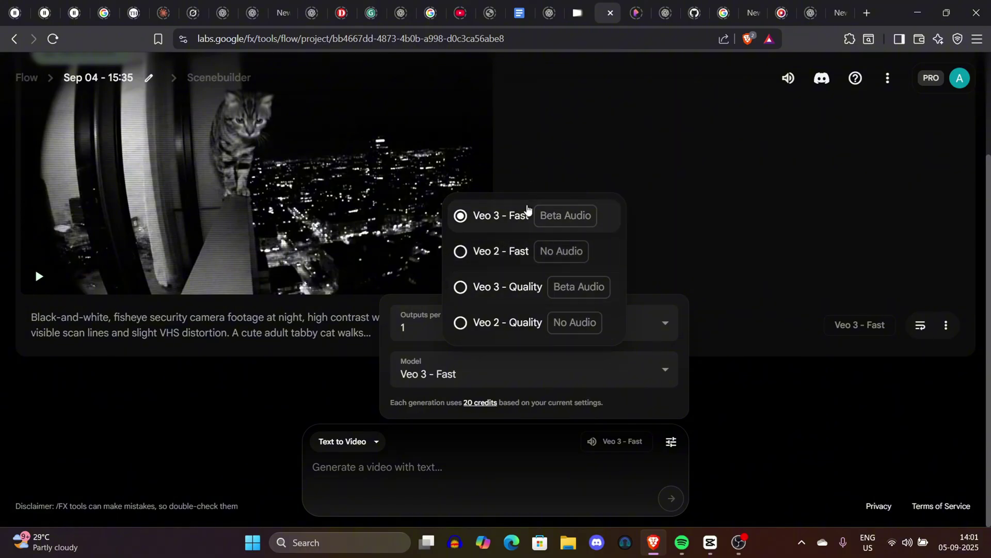
left_click(527, 222)
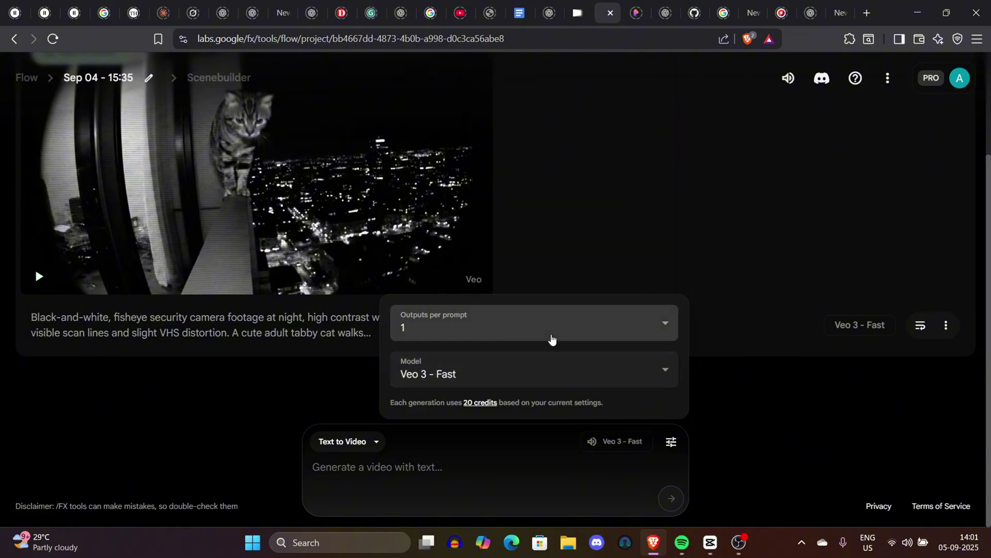
left_click(551, 334)
left_click(454, 204)
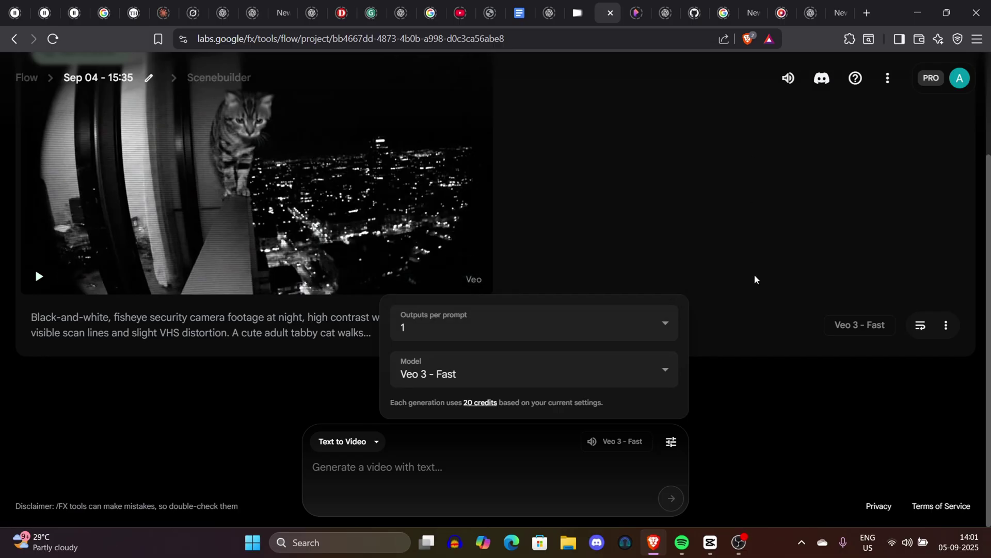
Expand the security-cam cat video's full prompt and play the clip
left_click(460, 483)
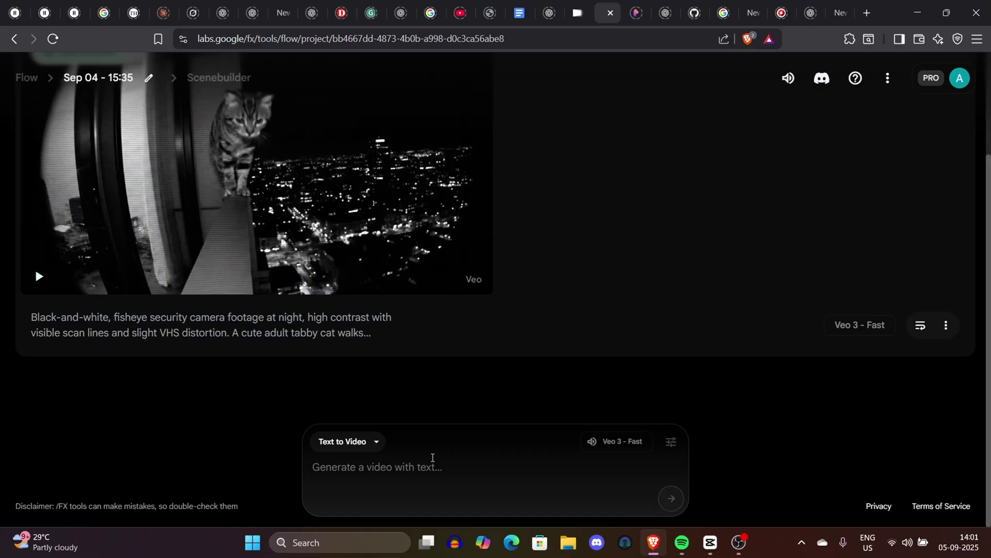
left_click(118, 338)
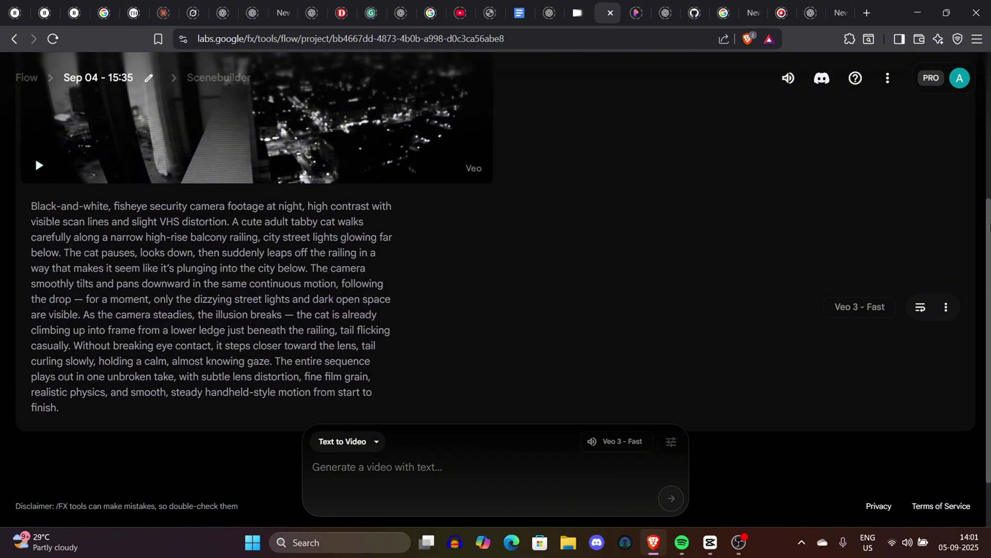
left_click(272, 241)
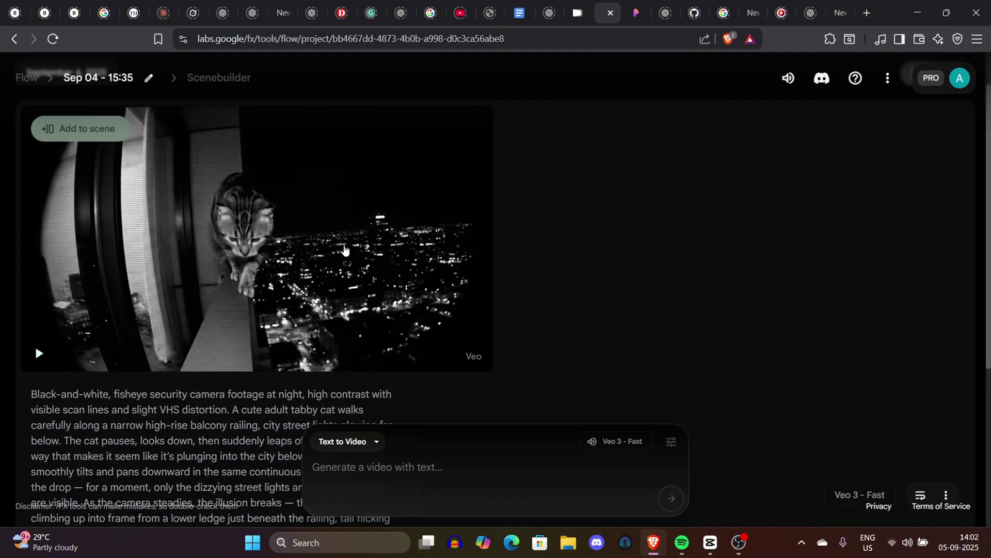
Download the security-cam cat video at Original size (720p) as an MP4 into Downloads
left_click(425, 129)
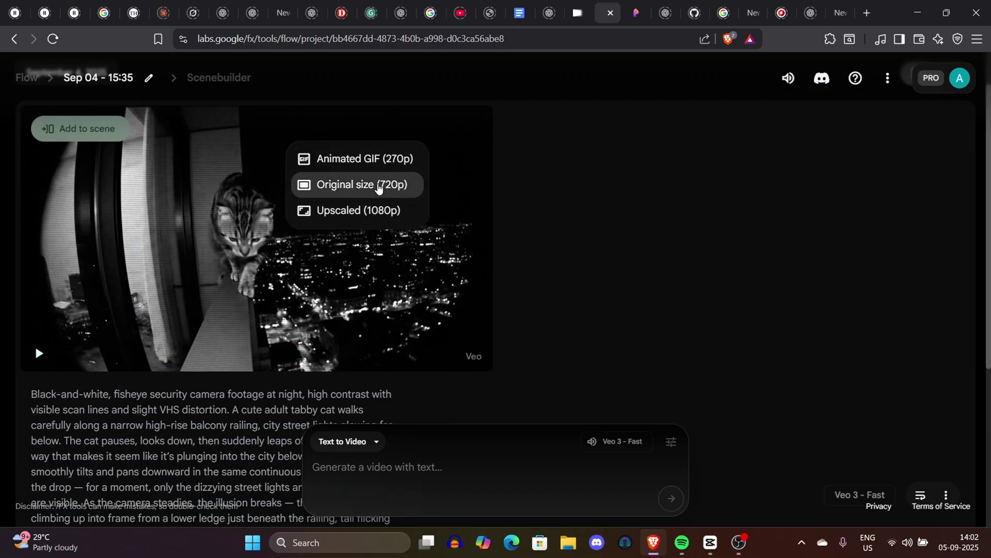
left_click(378, 187)
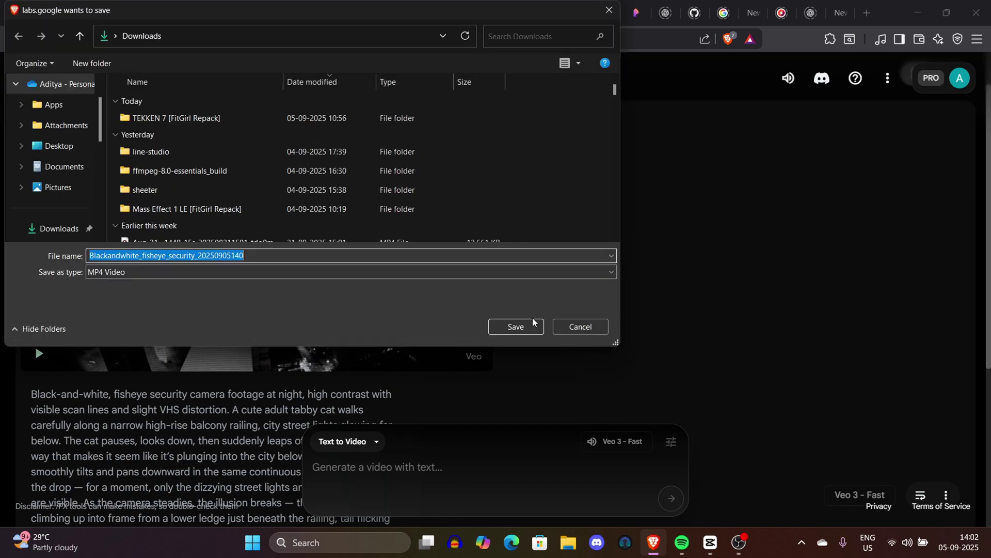
left_click(527, 326)
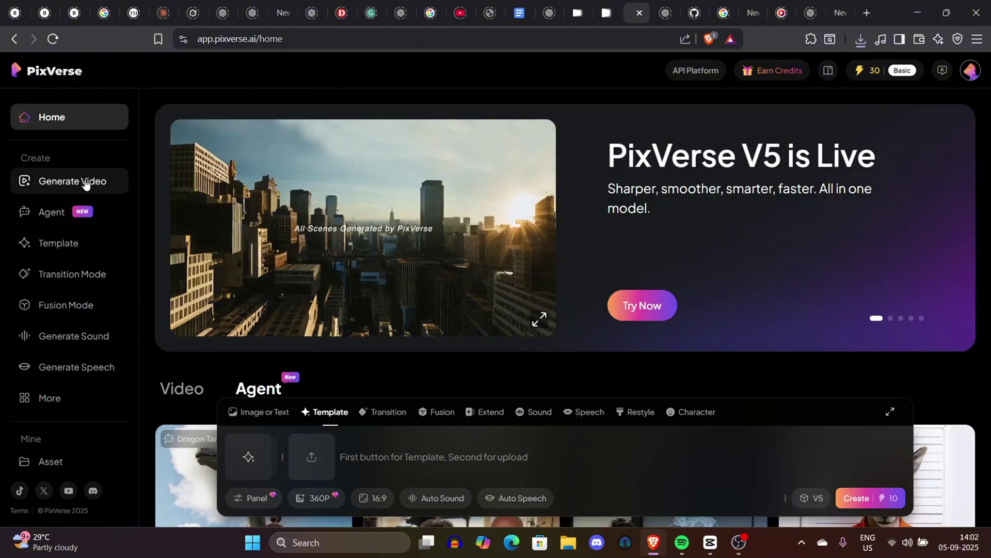
Pick PixVerse's Middle Finger Up template and upload the Blackandwhite_fisheye cat MP4
left_click(86, 182)
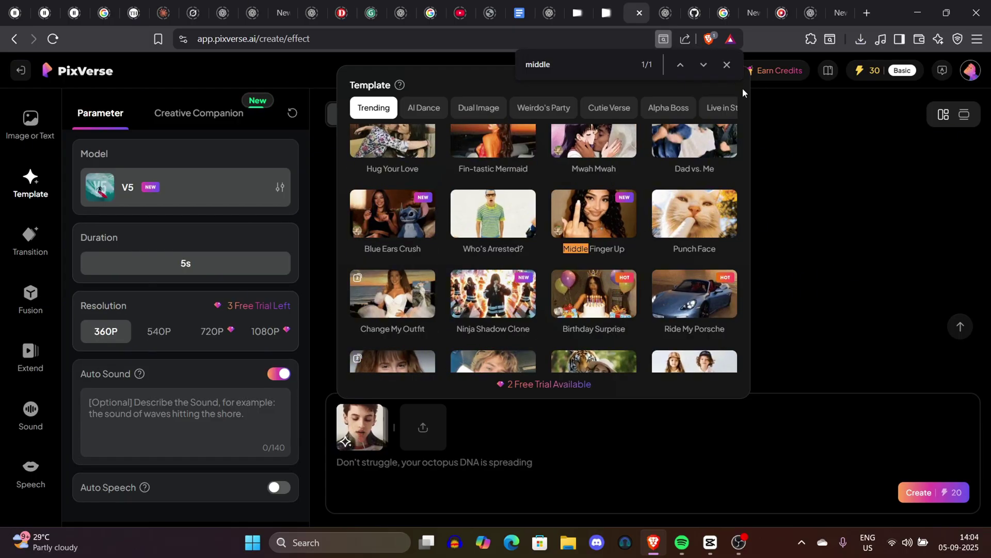
left_click(726, 69)
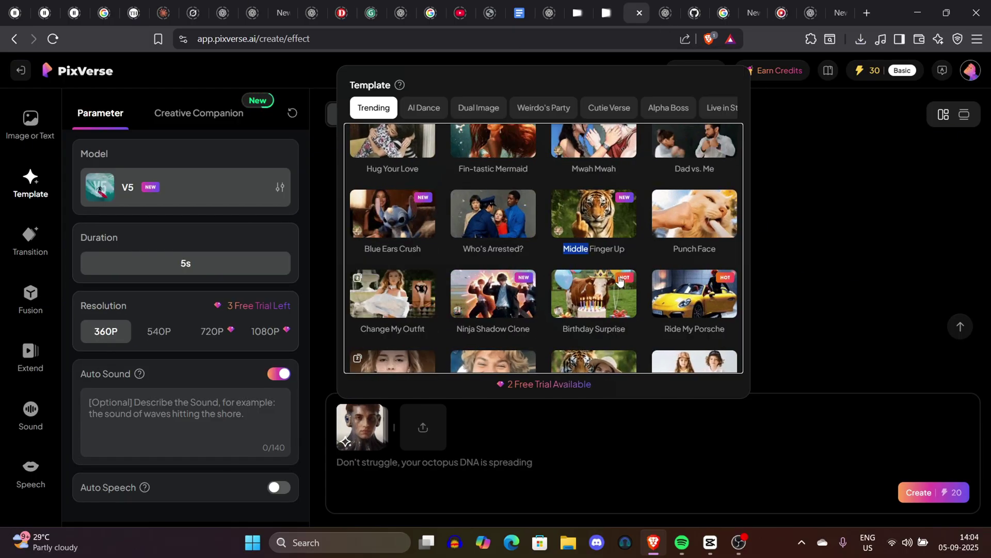
scroll(636, 193, "up", 4)
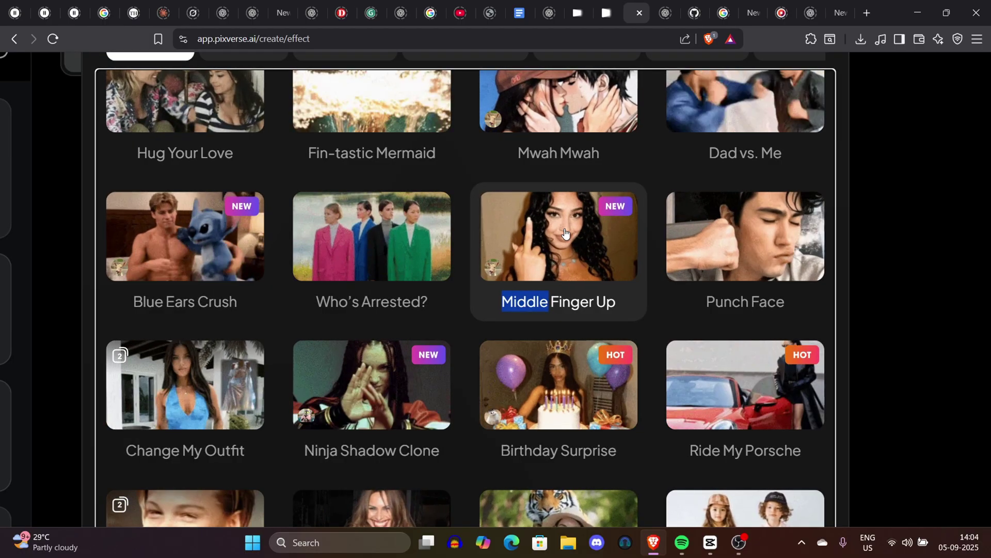
key("Escape")
scroll(565, 229, "down", 4)
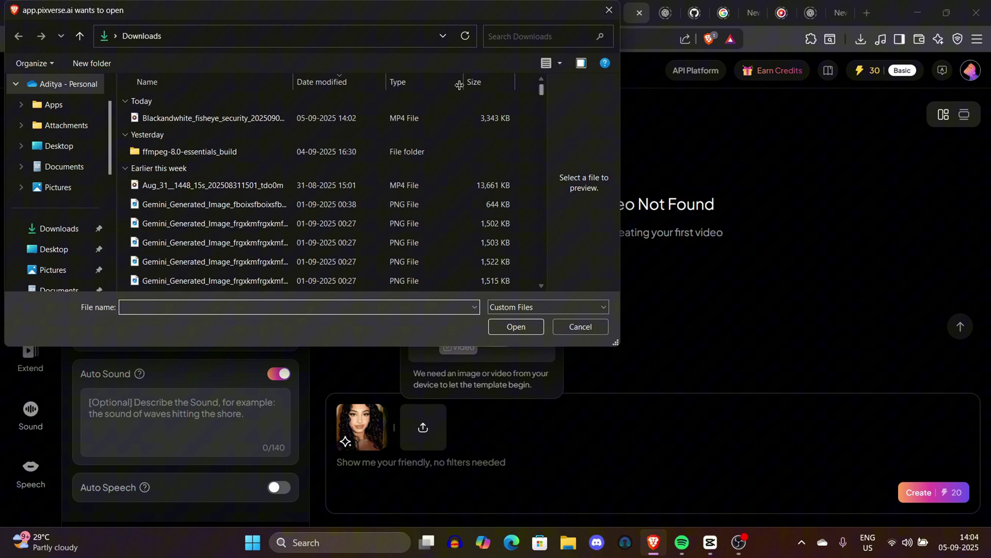
double_click(274, 122)
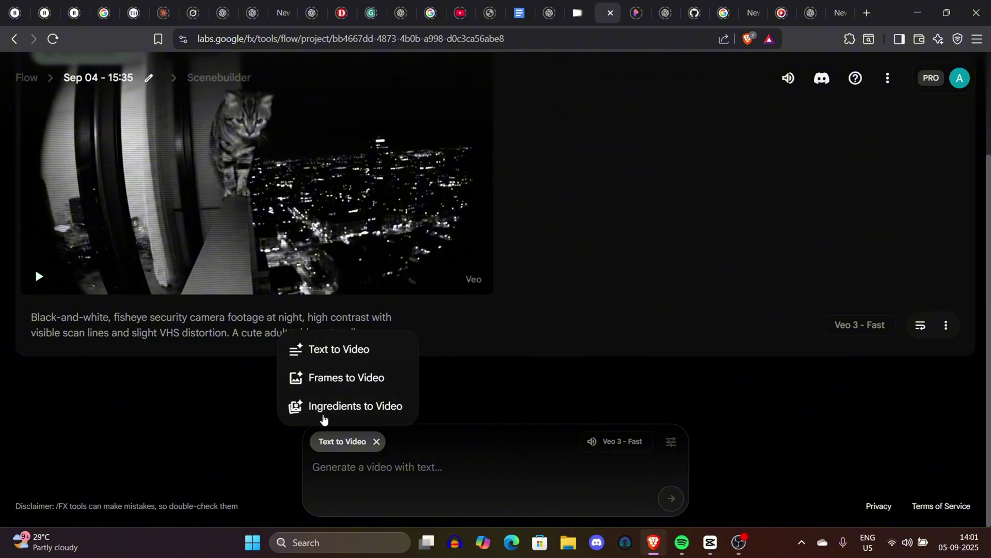
Show Flow's generation settings with 1 output per prompt and Veo 3 - Fast
left_click(603, 444)
left_click(603, 444)
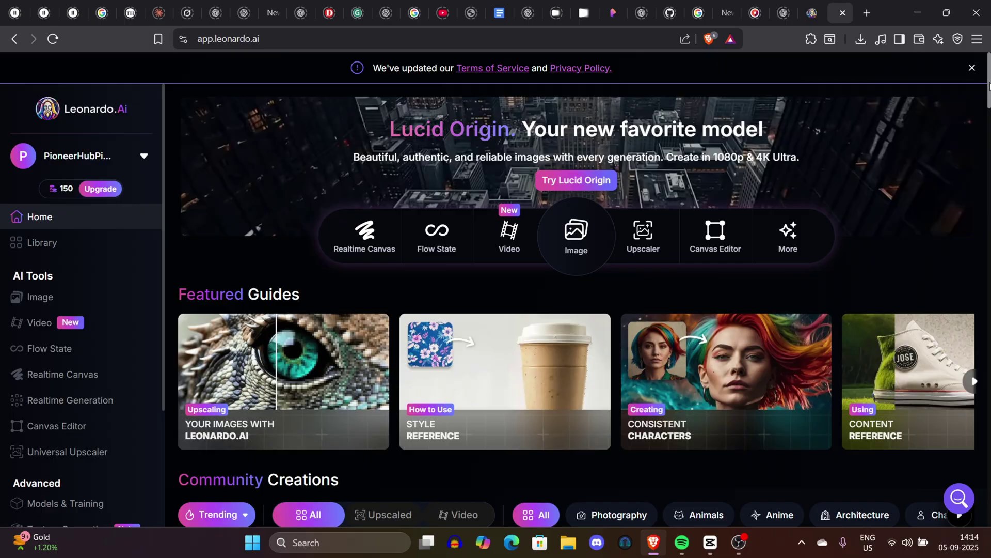
left_click_drag(989, 86, 987, 57)
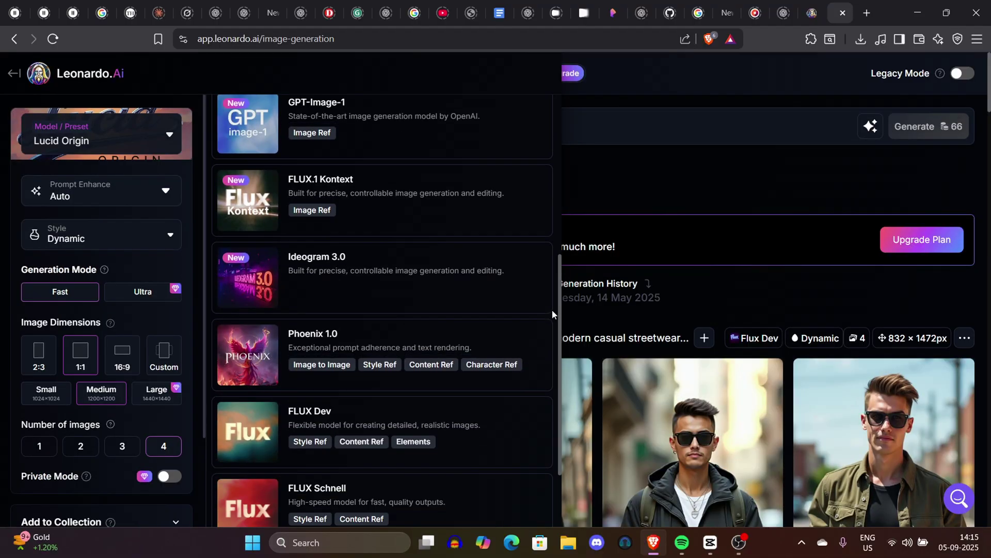
Switch the Leonardo.Ai image model to FLUX.1 Kontext
scroll(551, 305, "up", 1)
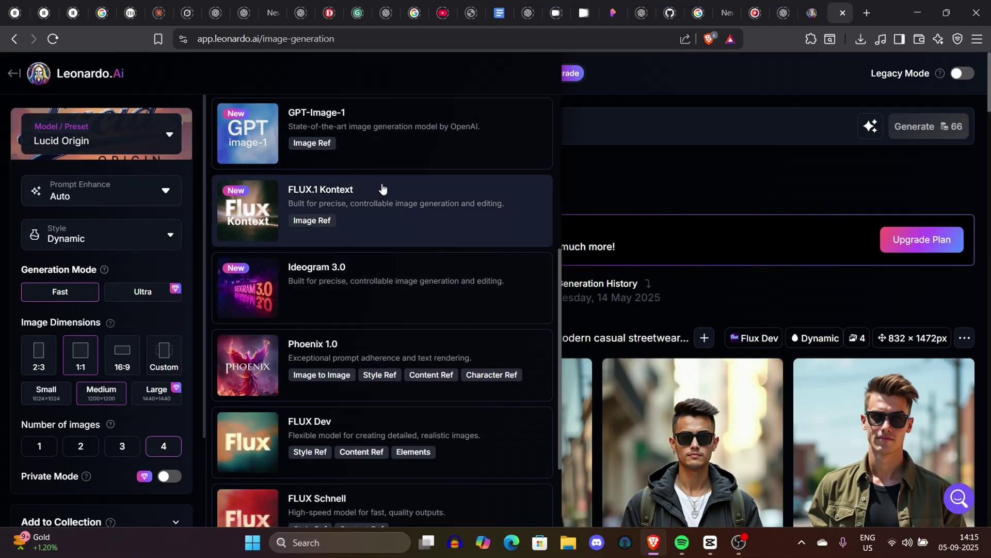
left_click(382, 189)
left_click(645, 169)
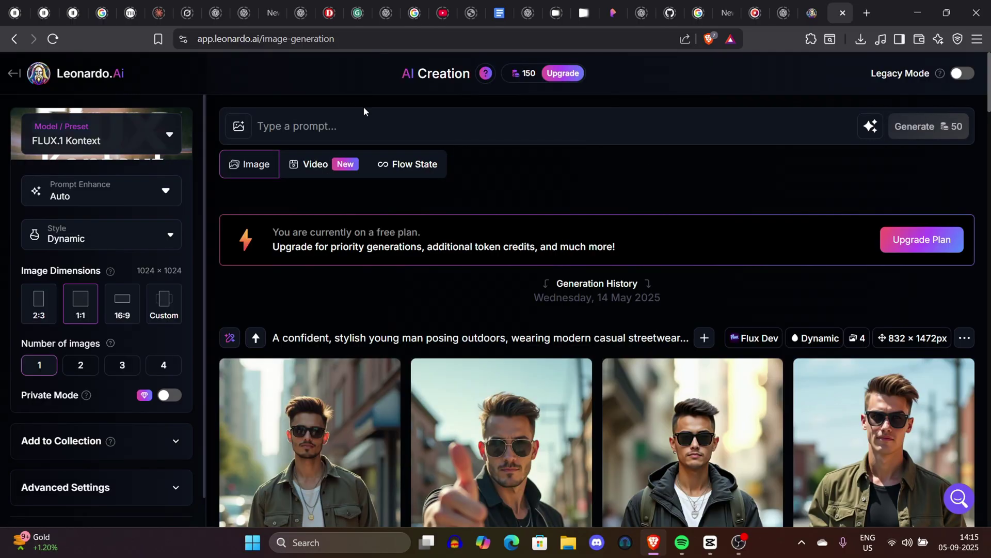
Paste the French-fry head prompt and select its full text
type("Hyper-realistic yet cartoonish surrealism, a serving of golden French fries arranged in the shape of a human head with closed eyes and a subtle smile, skin texture resembling crispy potato fries with visible salt crystals, realistic lighting with slight moisture detail, one fry in the mouth being fed with a spoon, wood table background, cinematic shallow depth of field, whimsical yet unsettling mood, in the style of hyper-detailed surreal food art.")
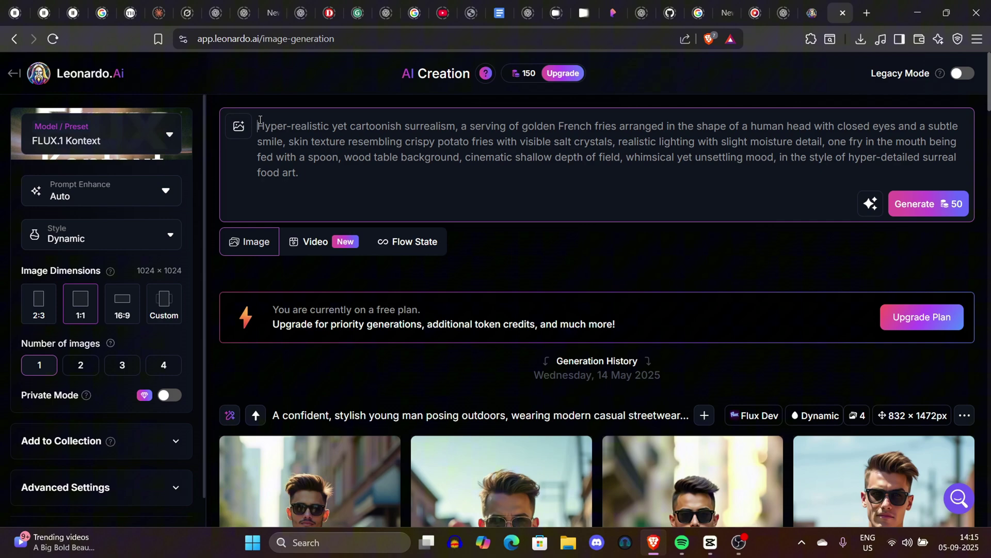
left_click_drag(260, 120, 447, 174)
left_click(462, 174)
left_click_drag(264, 127, 456, 172)
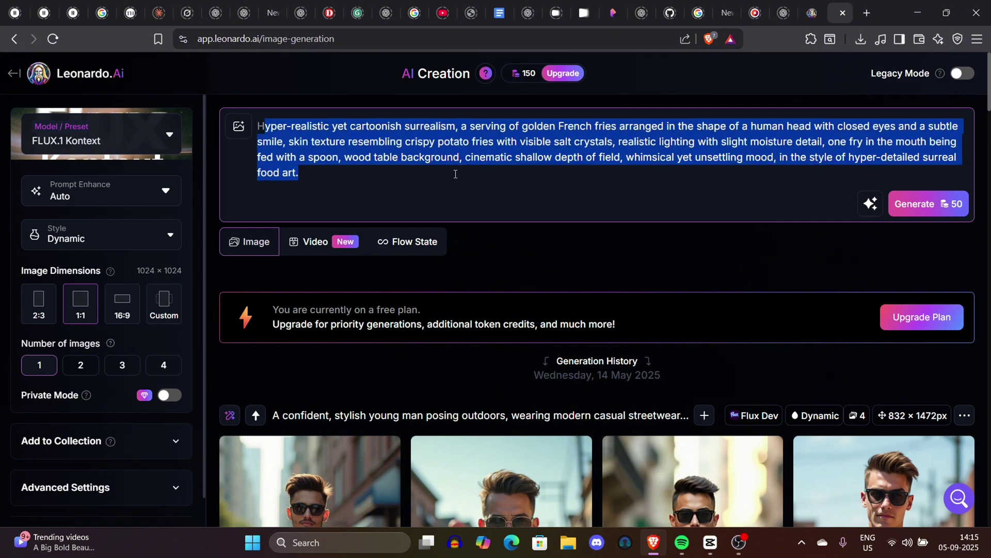
left_click(456, 172)
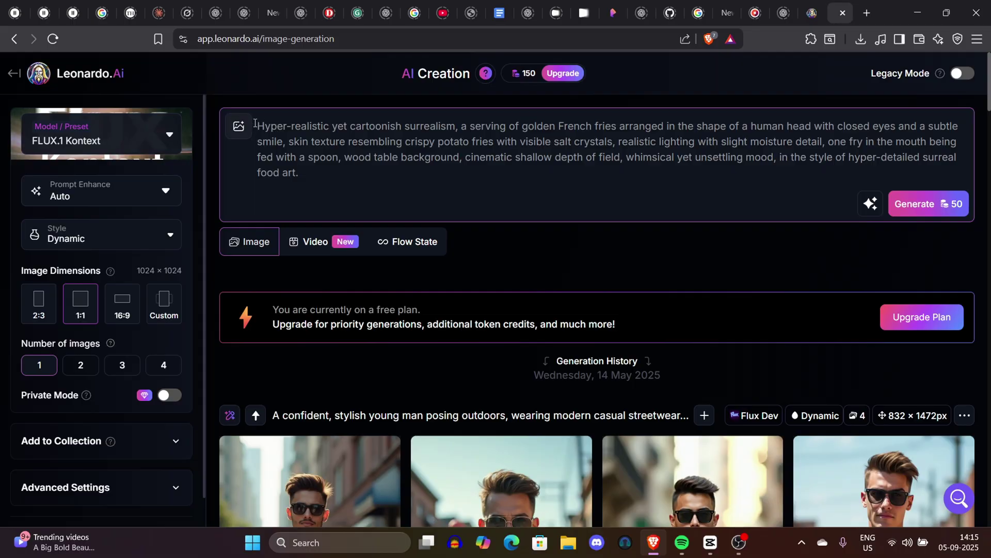
left_click_drag(261, 122, 476, 141)
triple_click(354, 129)
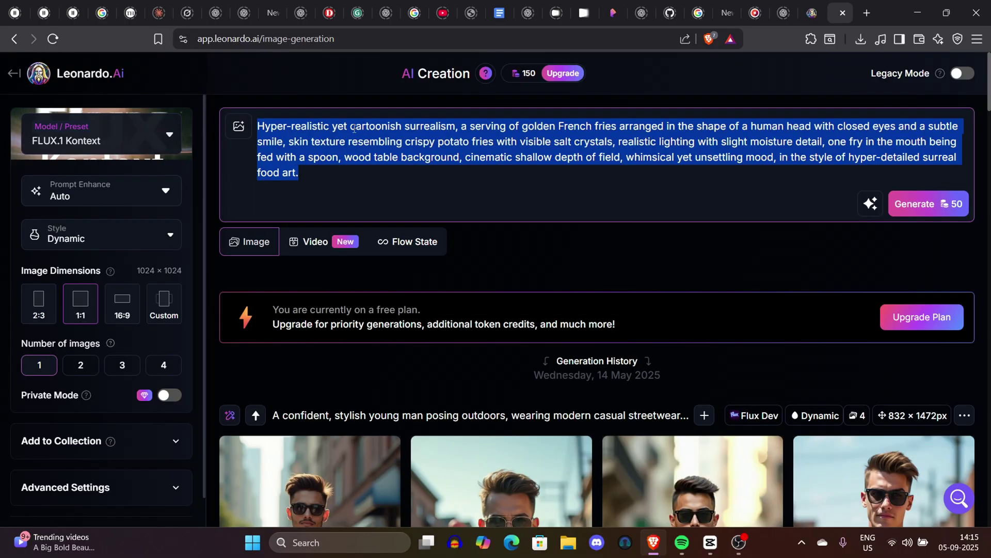
left_click(344, 137)
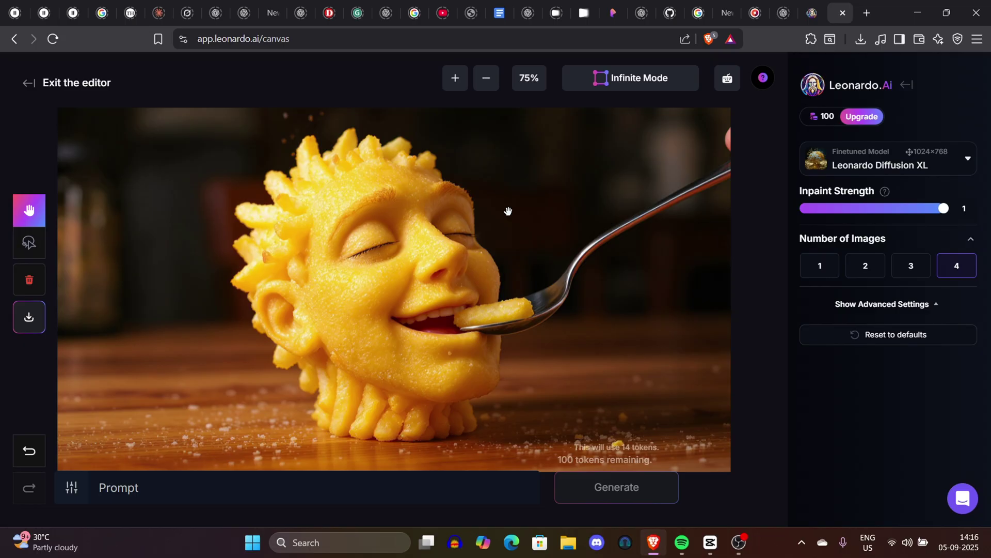
scroll(324, 202, "down", 2)
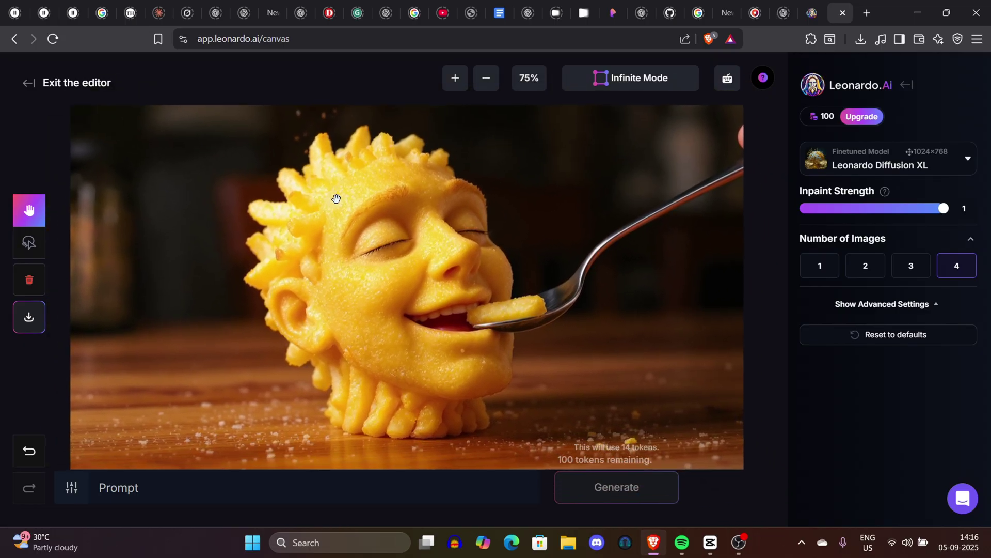
scroll(336, 199, "down", 1)
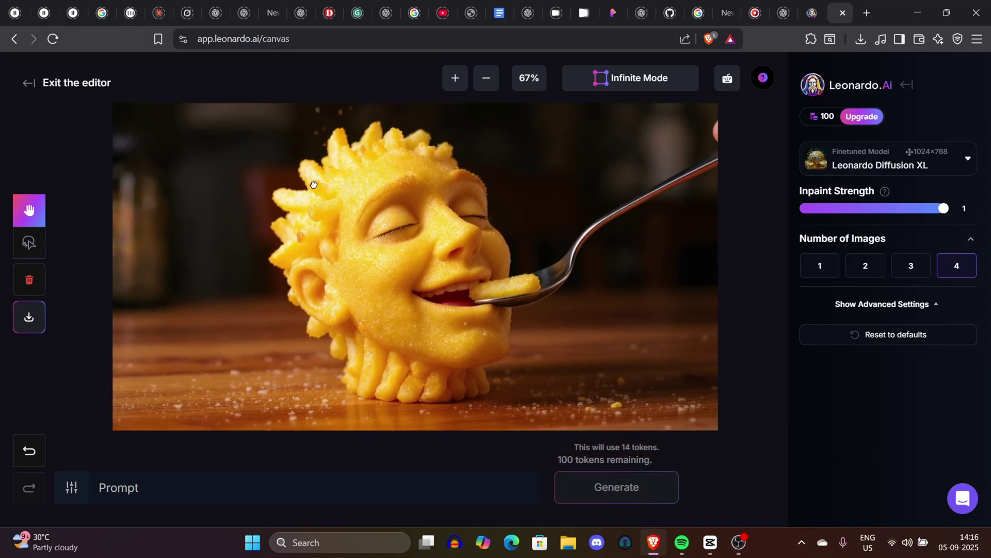
In the Flow project, set the fries-head image as the first frame
left_click(587, 13)
left_click(328, 498)
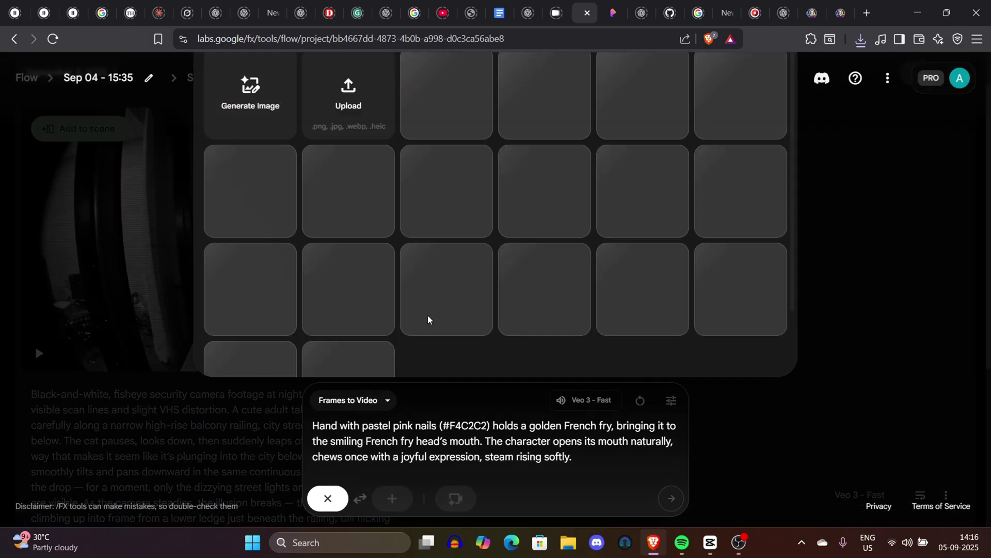
left_click(427, 317)
scroll(356, 511, "up", 5)
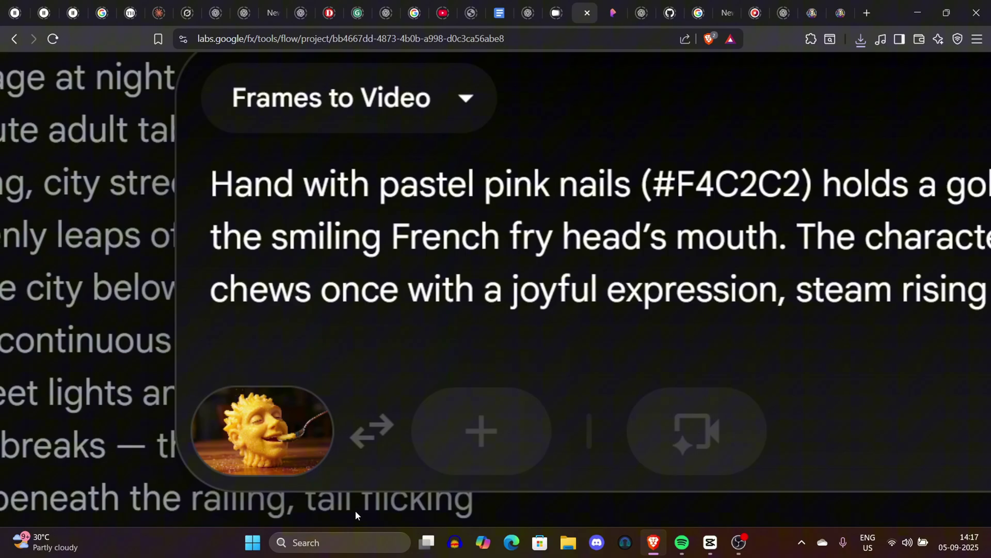
mouse_move(339, 507)
scroll(302, 459, "down", 5)
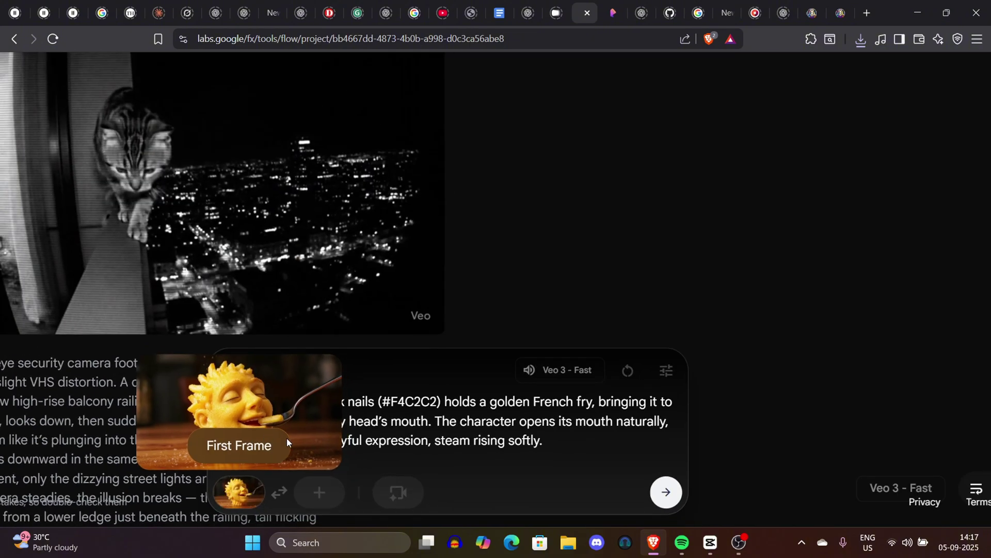
Select the pink-nailed-hand feeding prompt text and close the generation settings
key("ctrl+a")
scroll(231, 400, "down", 5)
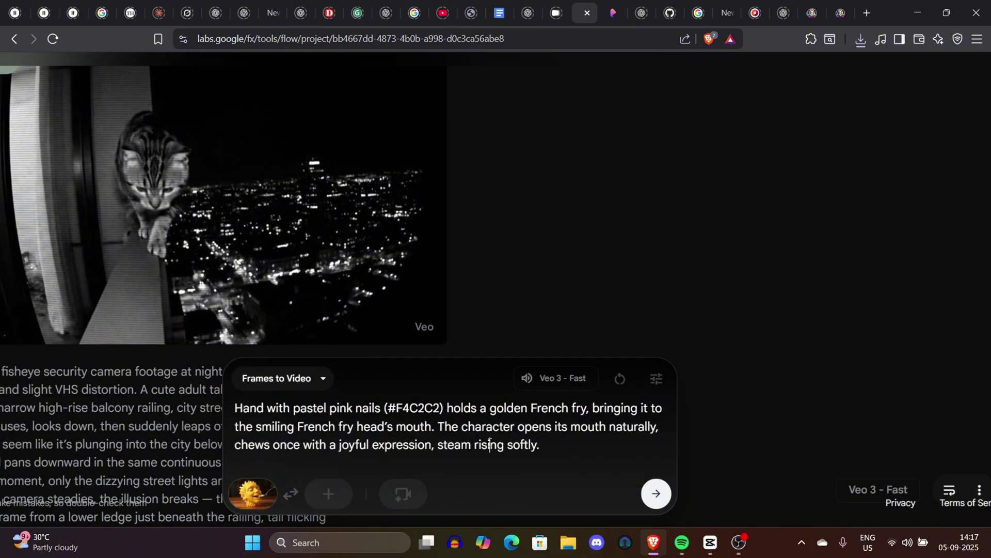
left_click_drag(442, 425, 584, 450)
left_click(584, 450)
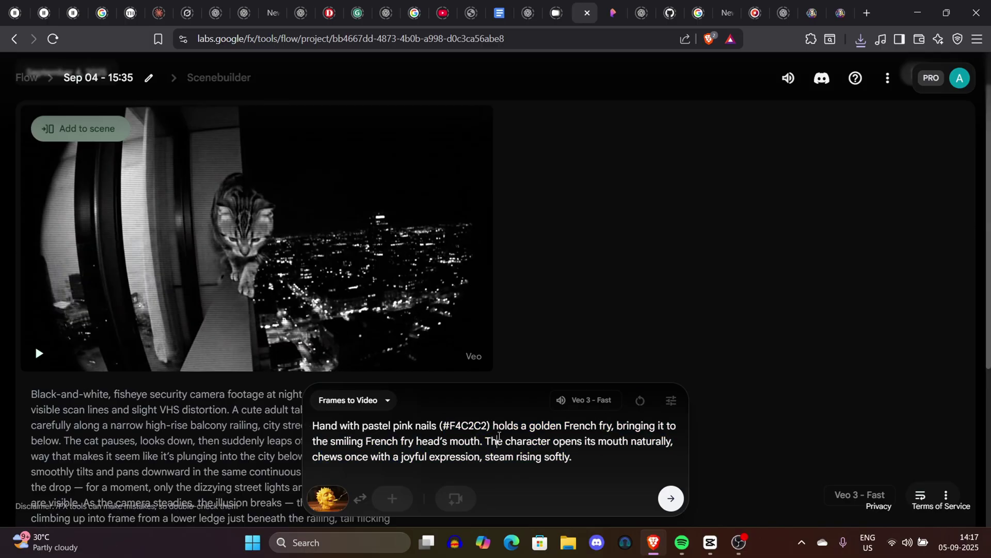
left_click_drag(309, 422, 563, 496)
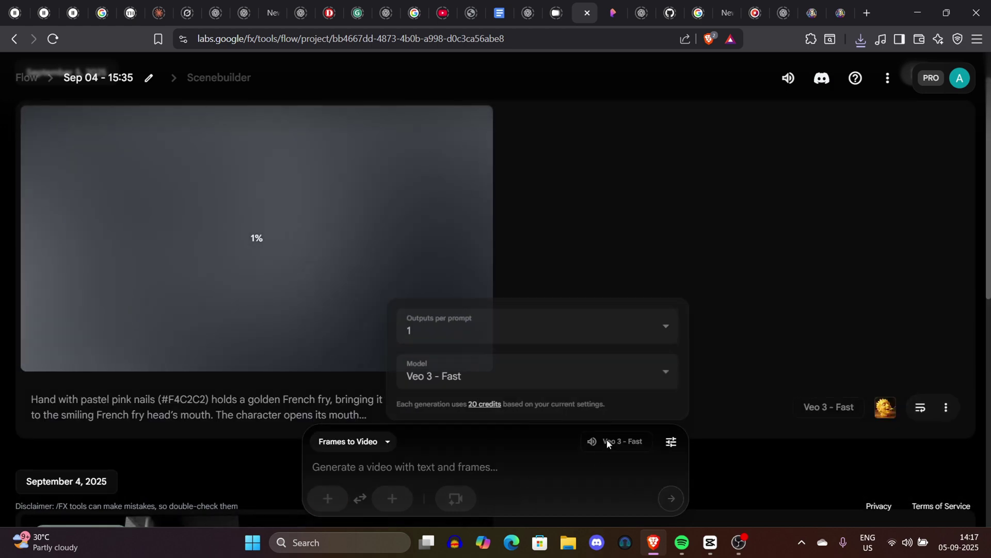
left_click(647, 271)
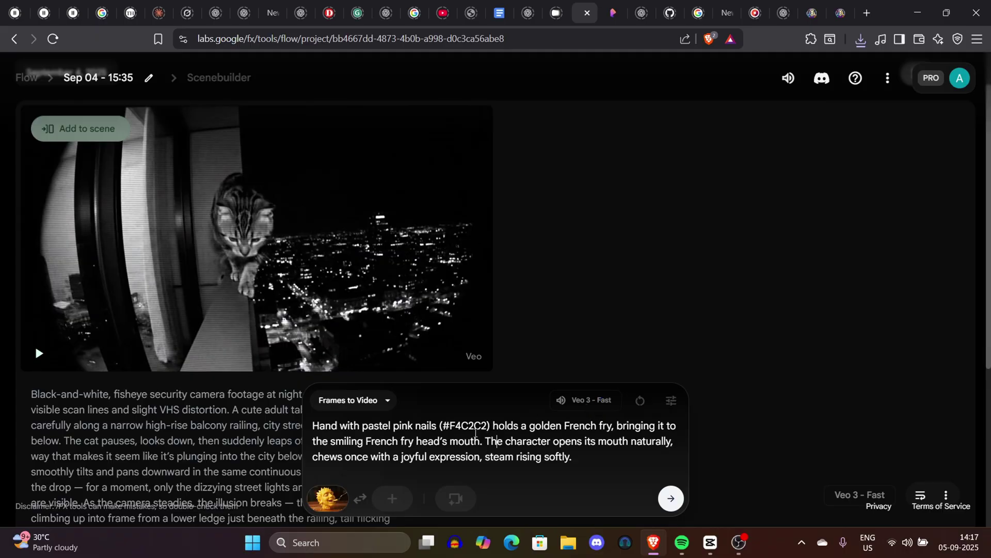
left_click_drag(309, 422, 607, 454)
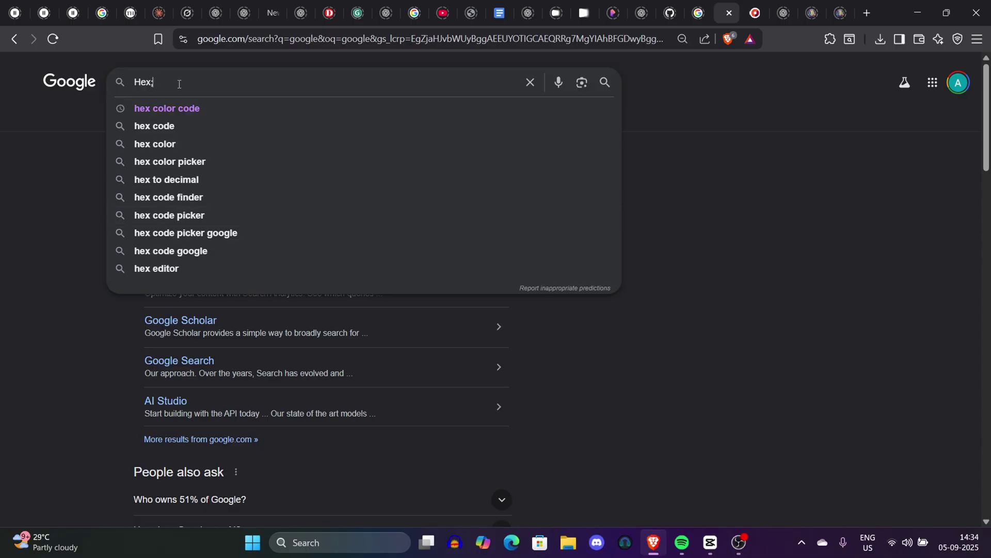
Search for 'hex color code' and open the HTML Color Codes picker page
left_click(199, 102)
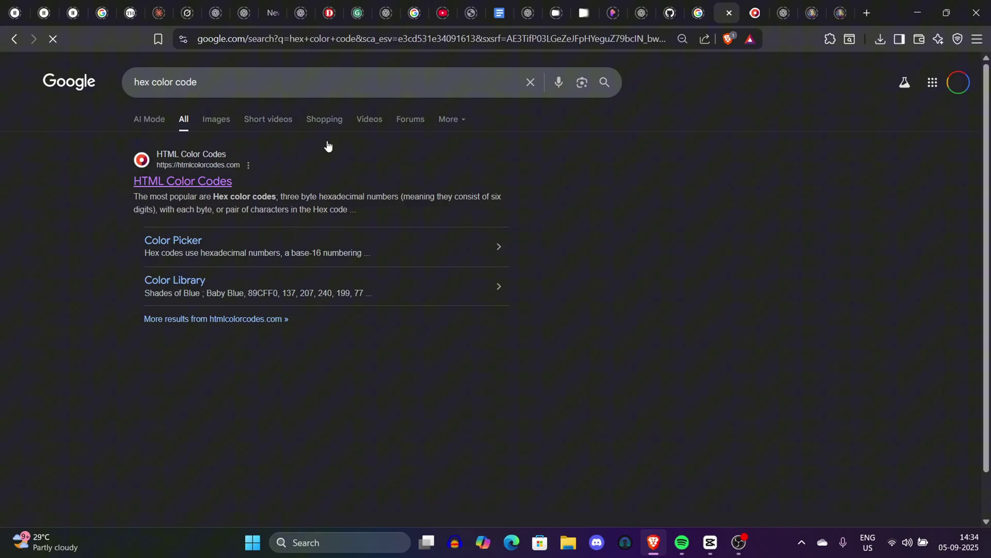
left_click(758, 8)
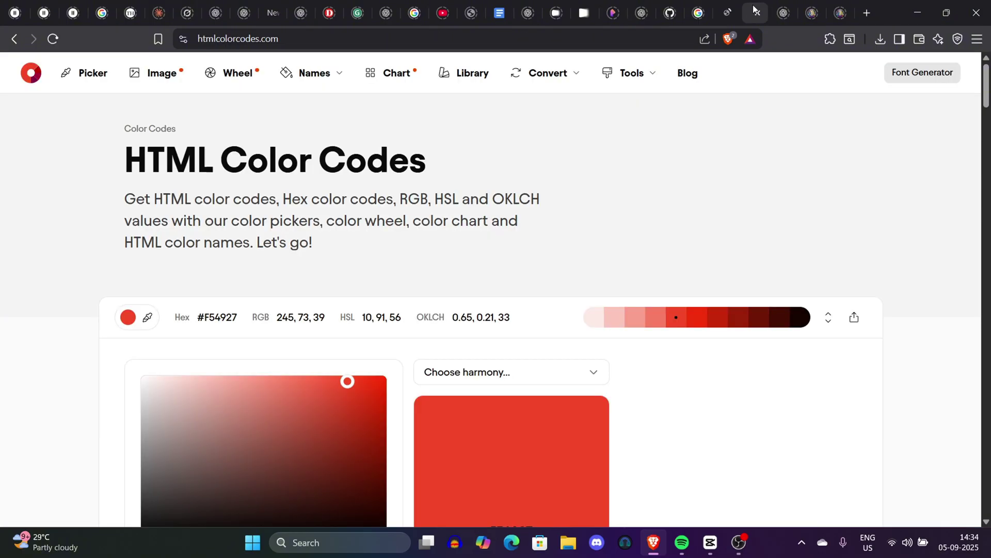
triple_click(192, 163)
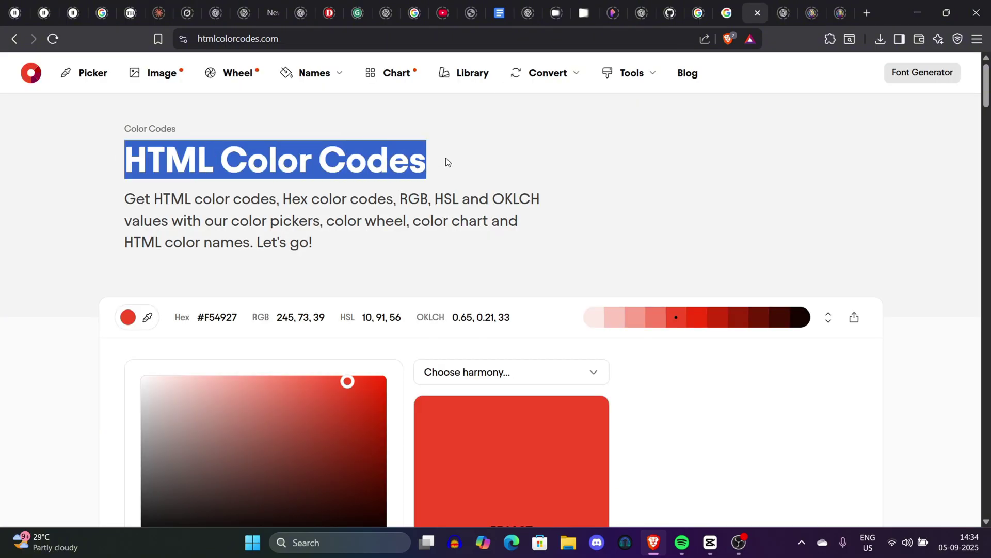
left_click(744, 156)
scroll(925, 114, "down", 6)
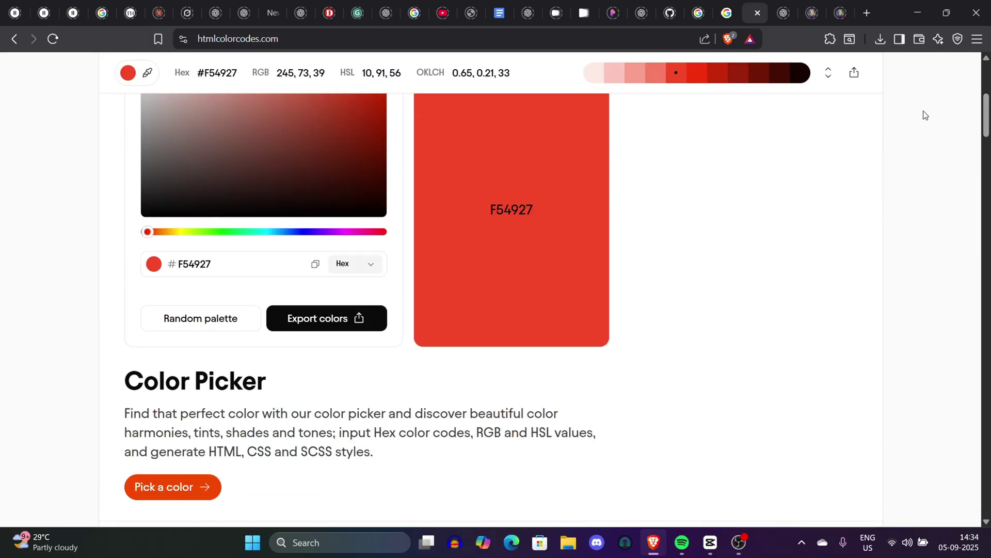
scroll(987, 111, "up", 4)
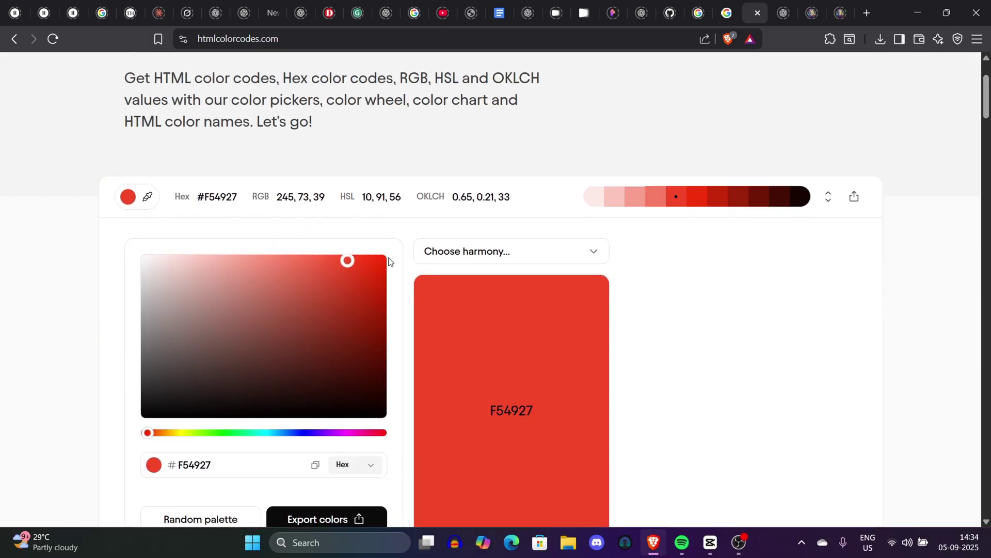
Try near-black and dark red shades in the colour picker, starting from 0D0706
left_click_drag(349, 264, 271, 409)
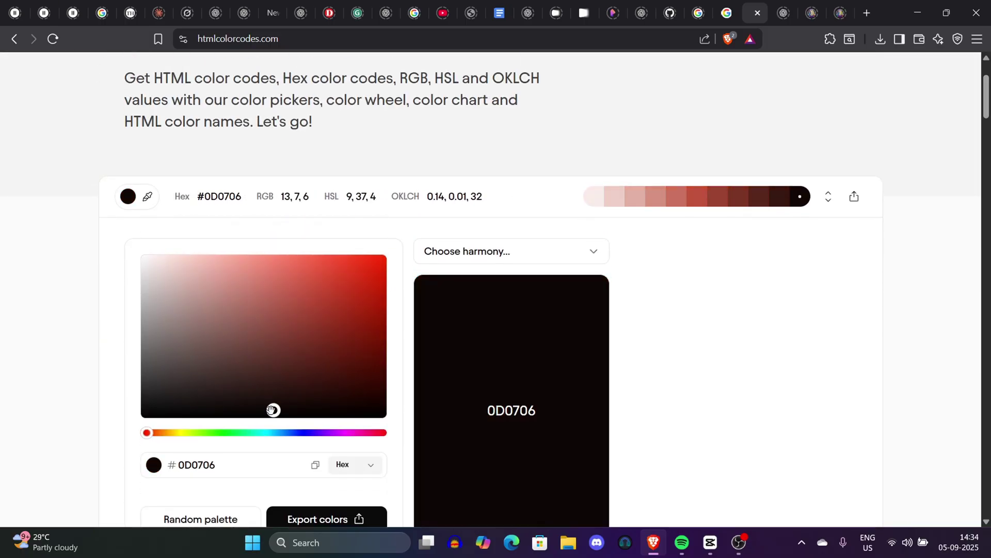
double_click(184, 467)
left_click(233, 458)
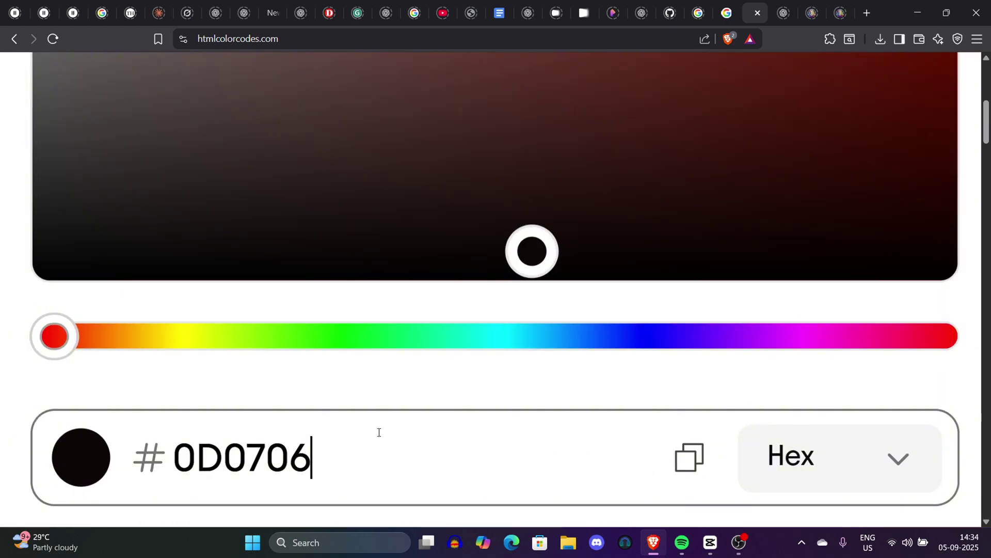
left_click(306, 287)
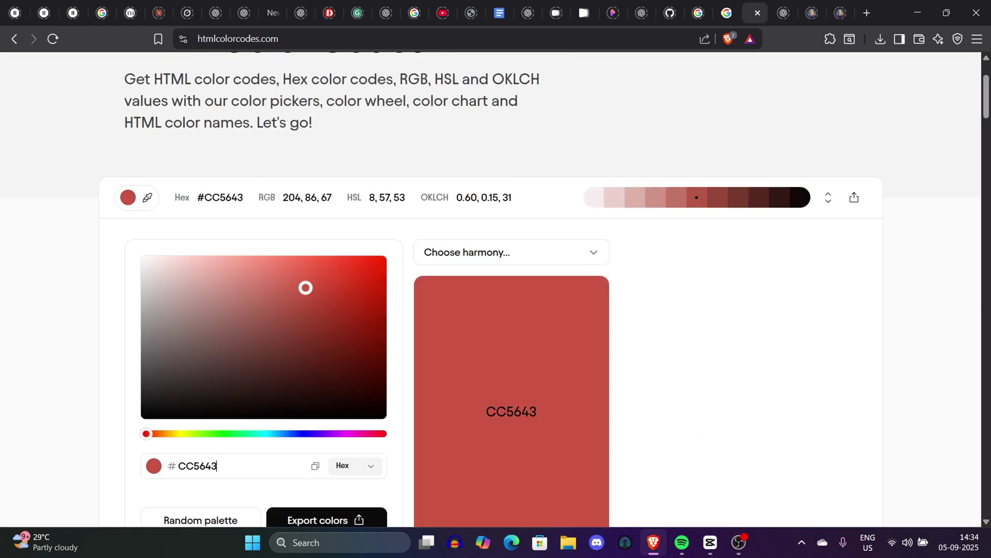
left_click(335, 315)
Try purple and blue-grey hues, paste 253138, then shift toward a dark plum
left_click(324, 434)
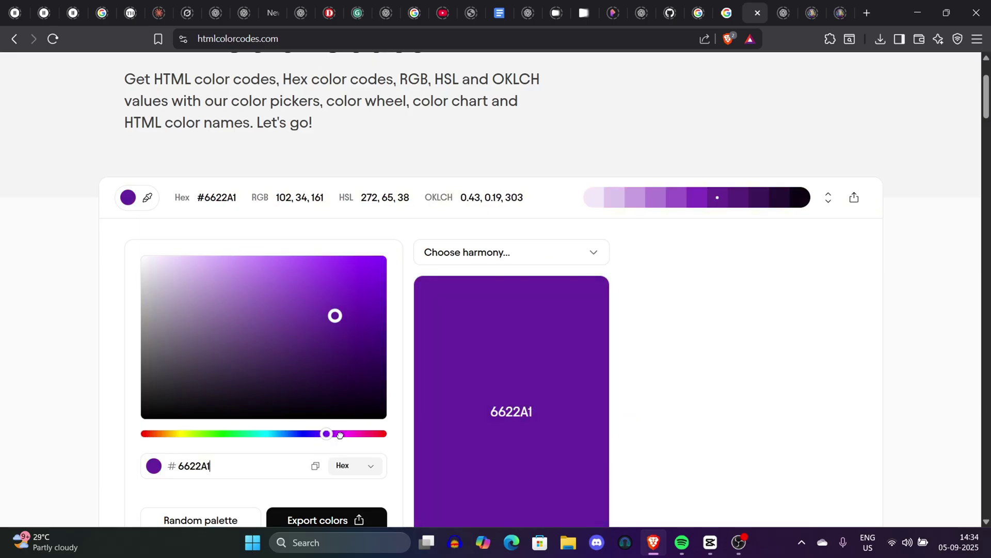
left_click_drag(335, 315, 259, 304)
left_click_drag(335, 435, 279, 434)
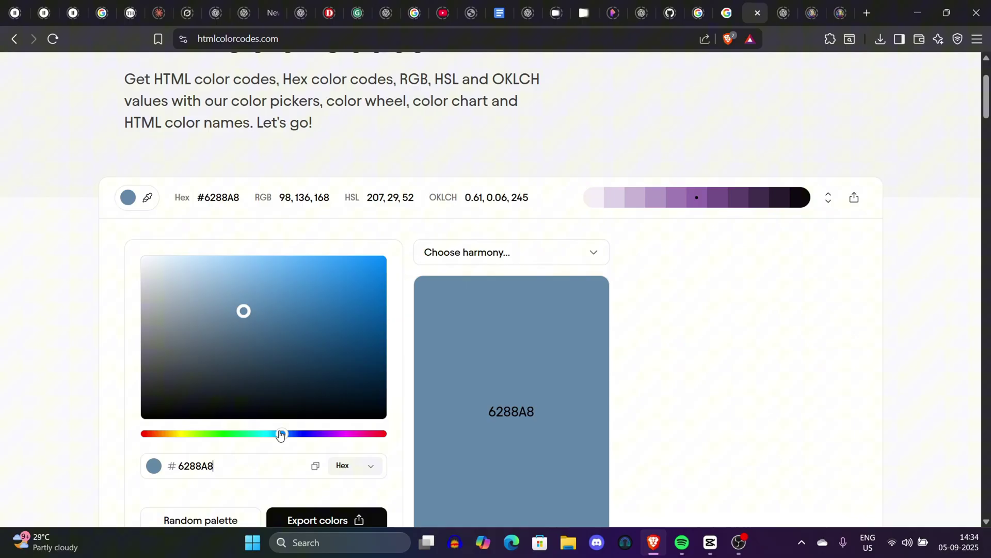
left_click_drag(280, 362, 313, 364)
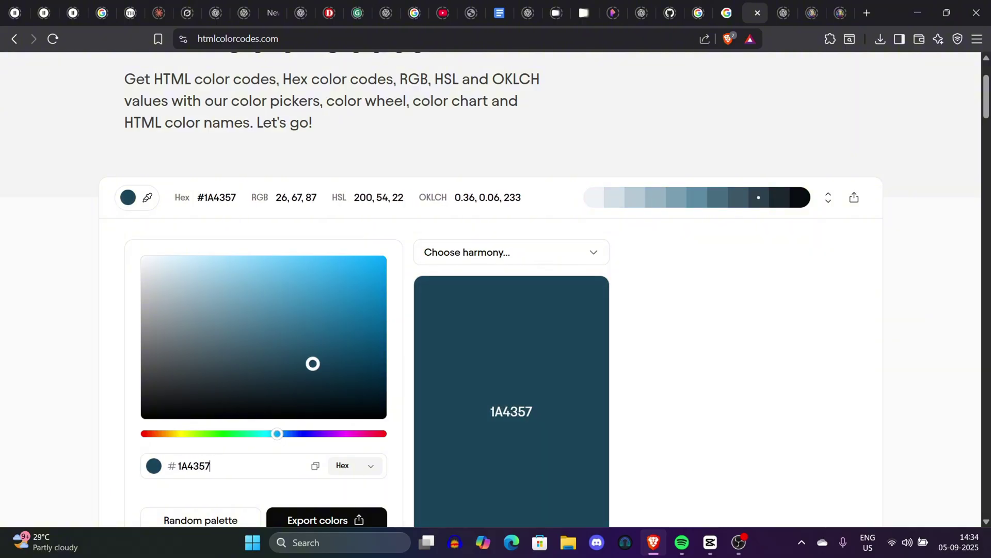
triple_click(192, 466)
type("253138")
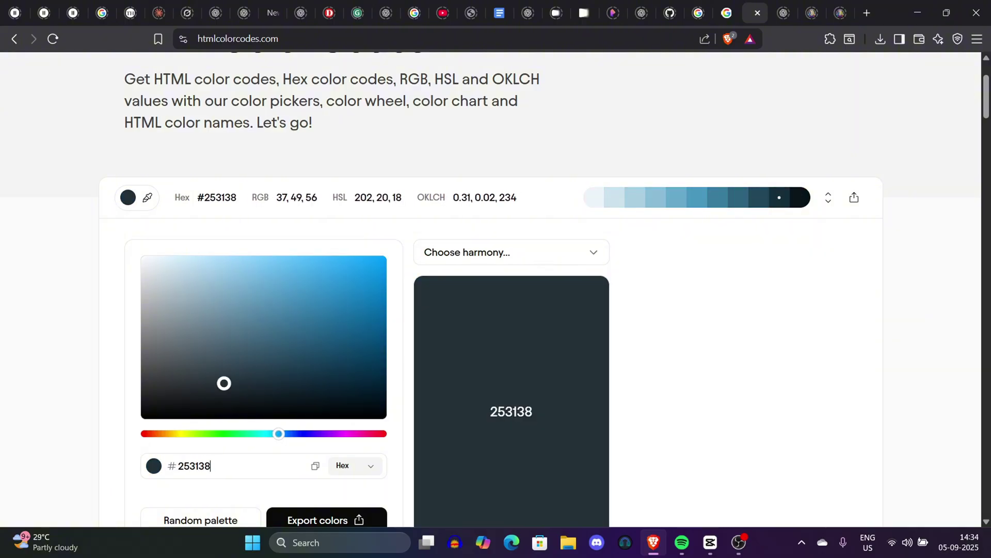
left_click_drag(319, 440, 358, 431)
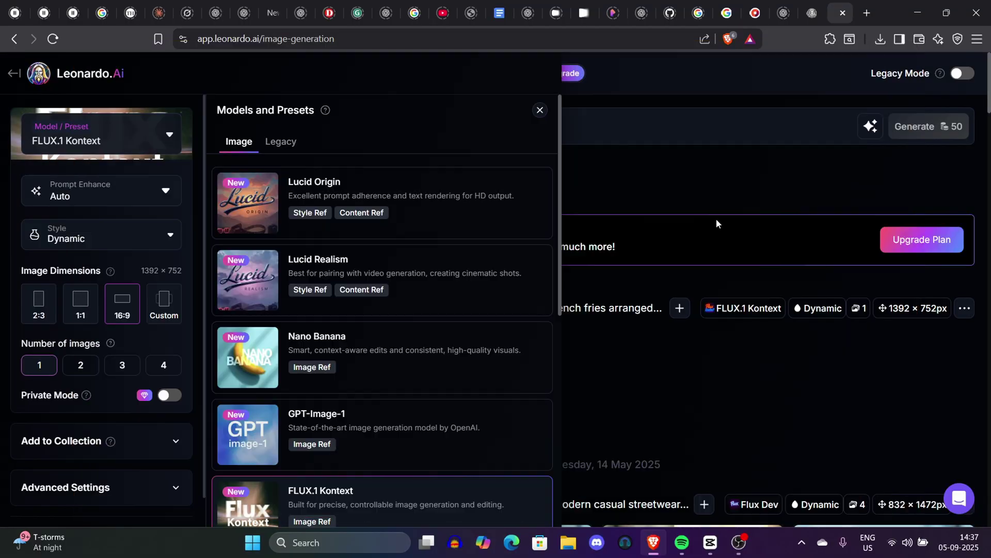
Turn Prompt Enhance off and keep the Dynamic image style
left_click(715, 221)
left_click(135, 195)
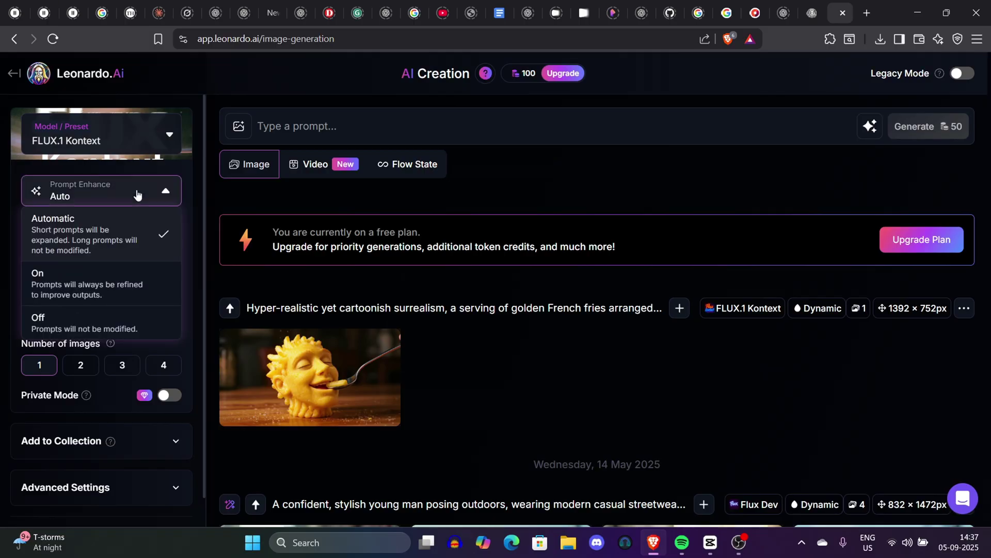
left_click(126, 321)
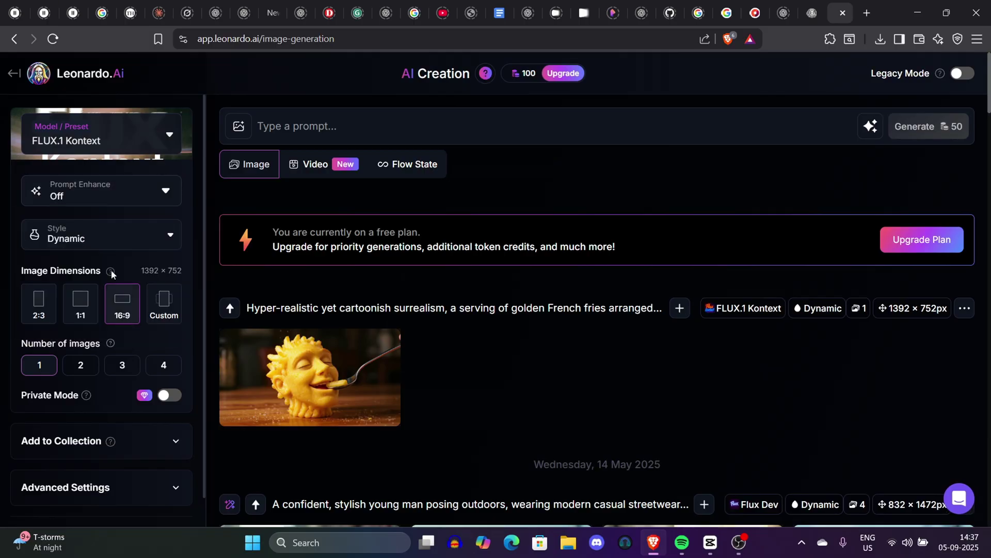
left_click(108, 242)
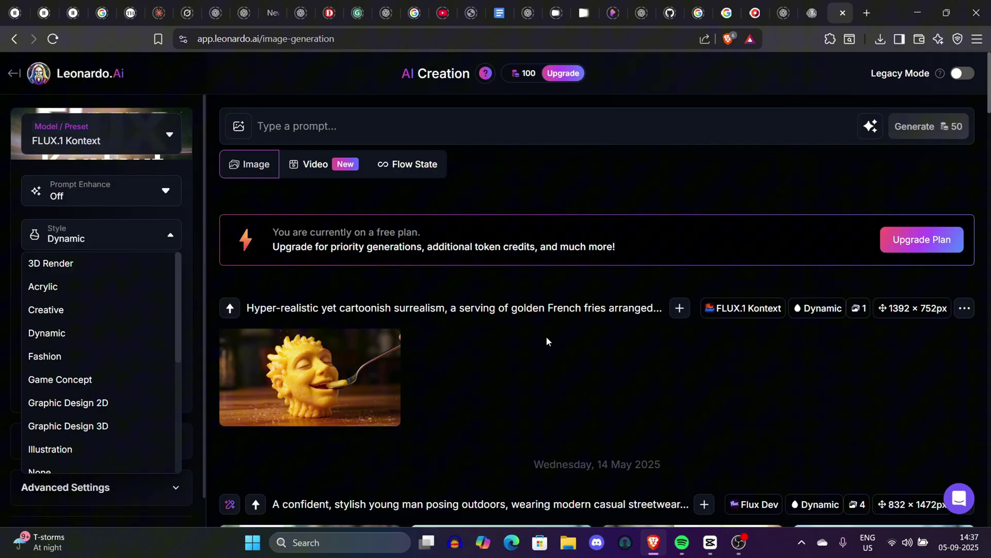
left_click(467, 129)
Paste the chubby tabby cat on a flour-dusted baking board prompt and generate
type("Extremely chubby orange tabby cat with faint cream stripes, lying completely flat like a loaf on a large wooden baking board, evenly dusted with fine white flour. Face is round with plush cheeks, short muzzle, large perfect amber eyes looking forward. Front paws tucked neatly under the head, body wide and rounded. Captured in a strict overhead composition — bird’s-eye view from directly above the cat at a 90-degree downward angle — the top of the cat’s head and back dominate the frame, with the baking board fully visible beneath. Rolling pin placed to the right side of the board, flour scattered naturally. Warm rustic kitchen background softly blurred, golden afternoon sunlight streaming in, cinematic cozy food reel aesthetic, ultra-detailed texture, shallow depth of field, 85mm lens emulation.")
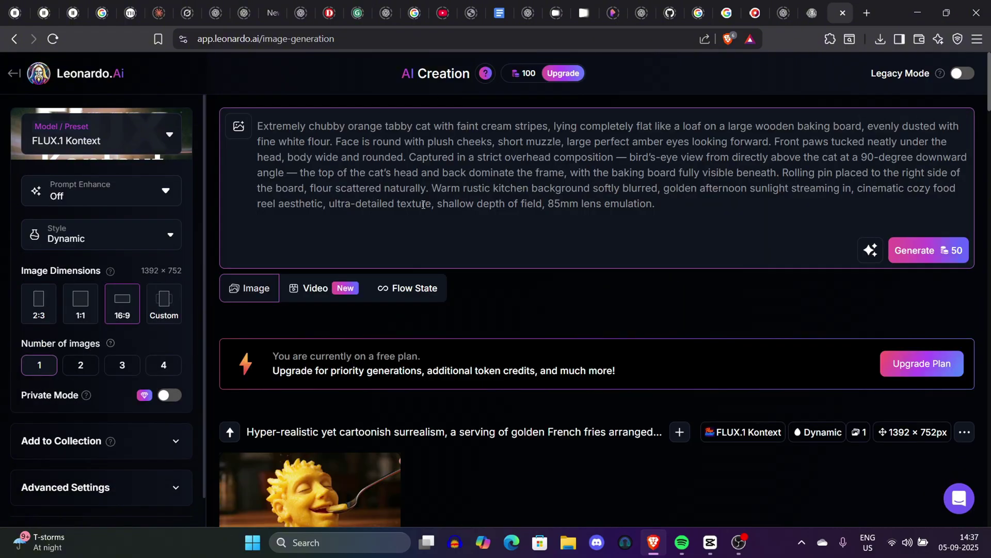
key("BackSpace")
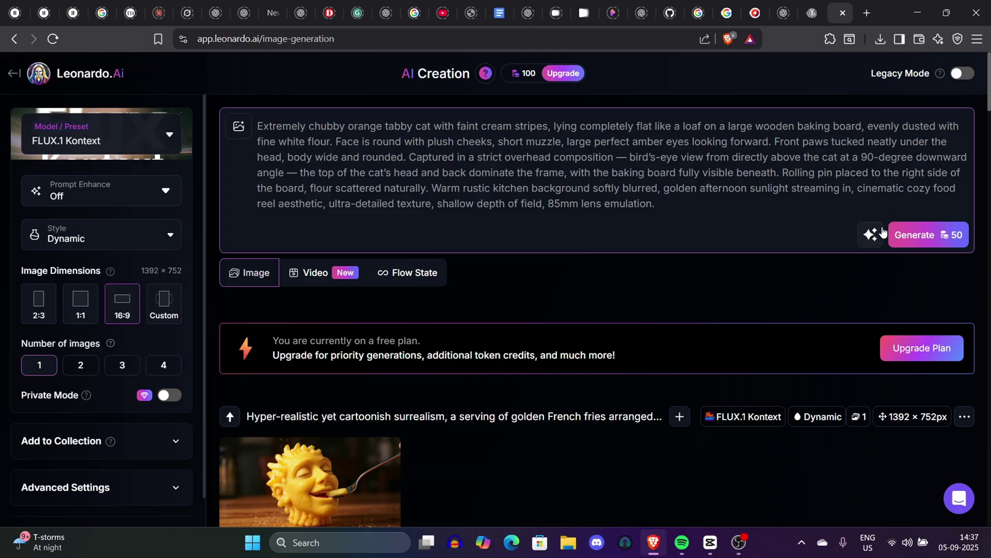
left_click(924, 234)
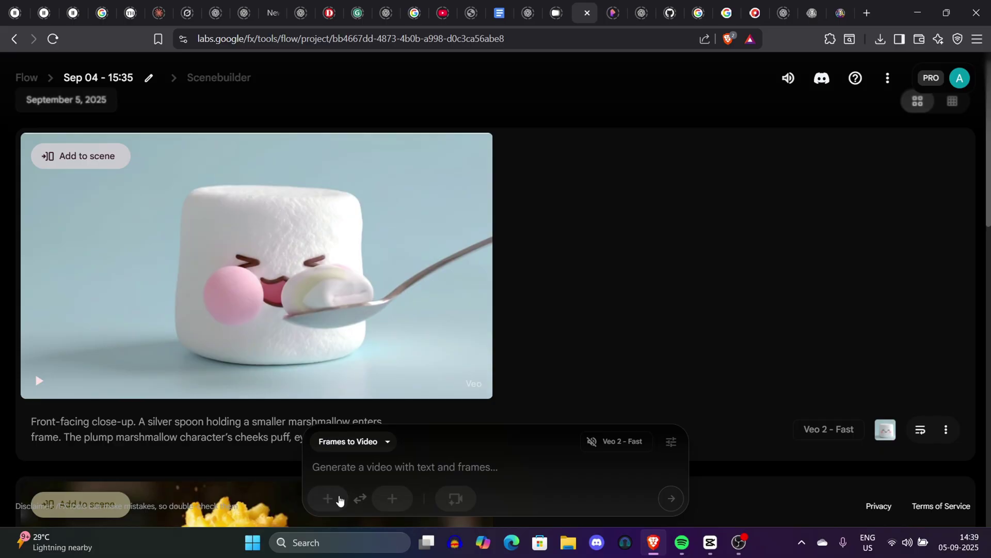
Paste the flour-rolling tabby cat prompt and generate the Veo 2 - Fast frames-to-video clip
key("ctrl+v")
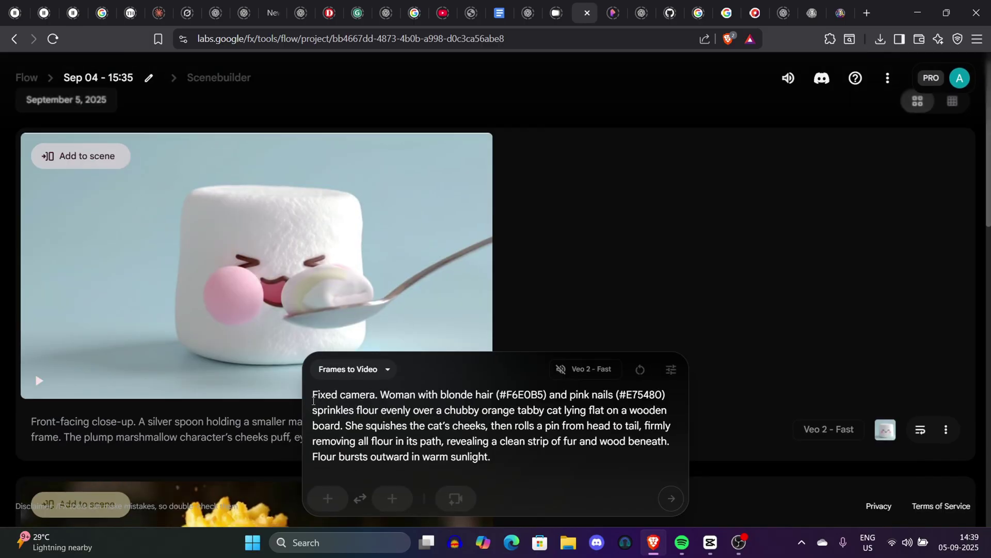
key("ctrl+a")
left_click(546, 461)
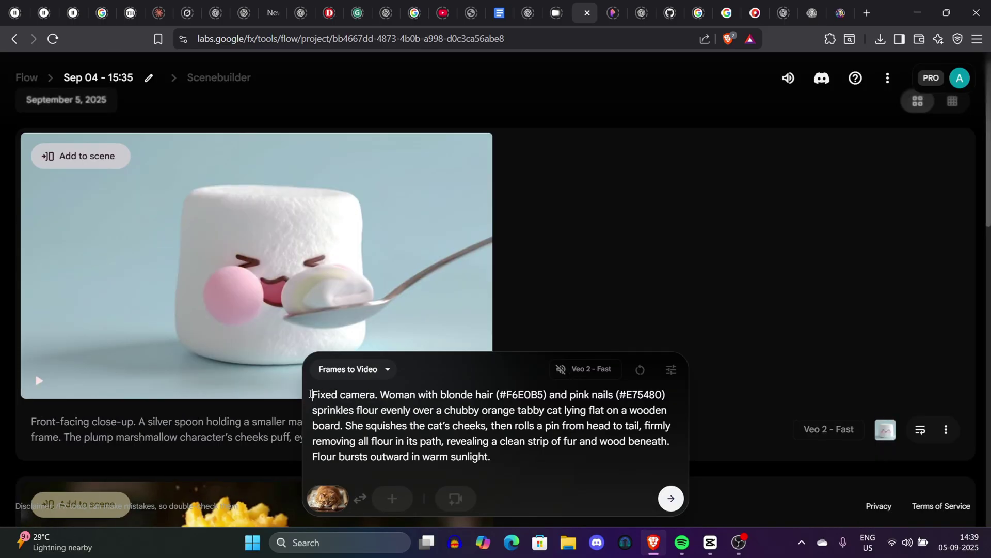
left_click_drag(310, 394, 522, 473)
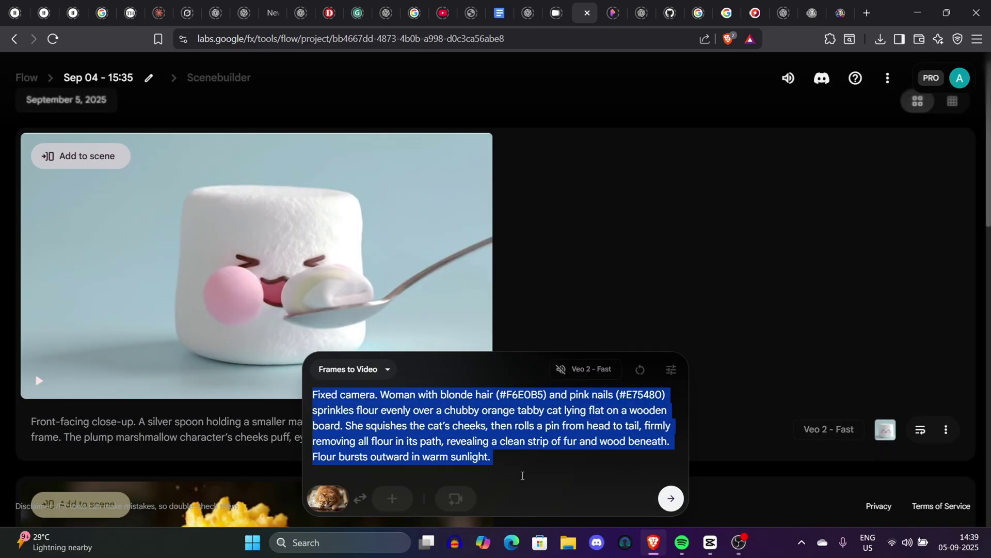
left_click(523, 476)
left_click(672, 498)
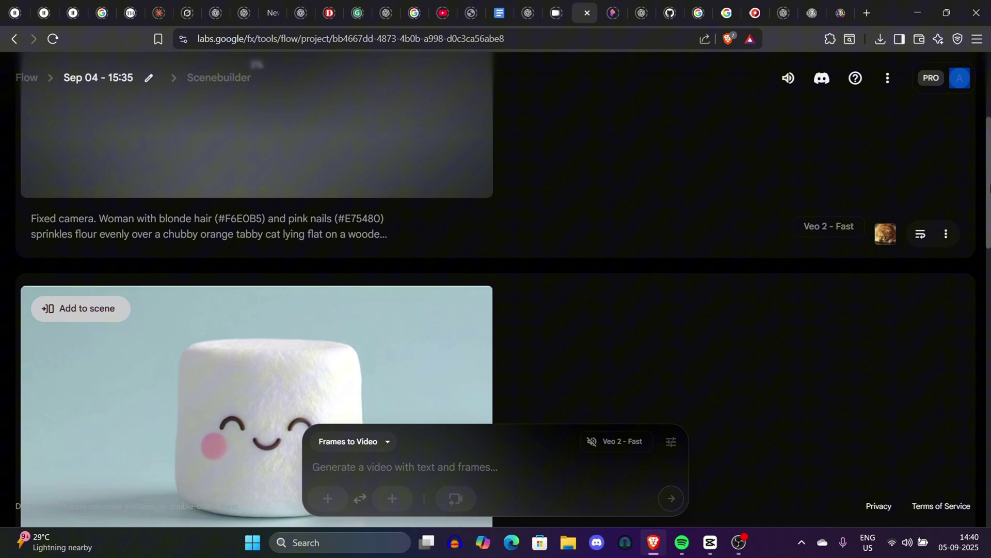
Scroll to the top of the new empty Sep 05 - 14:59 project set to Veo 3 - Fast
scroll(989, 192, "up", 5)
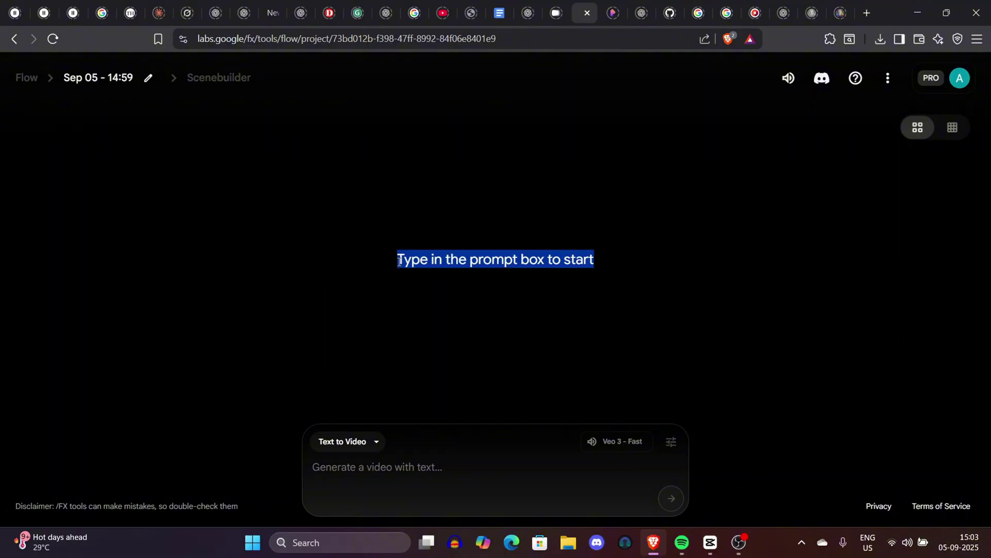
Paste the glass strawberry ASMR slicing prompt into the Text to Video box
left_click(325, 367)
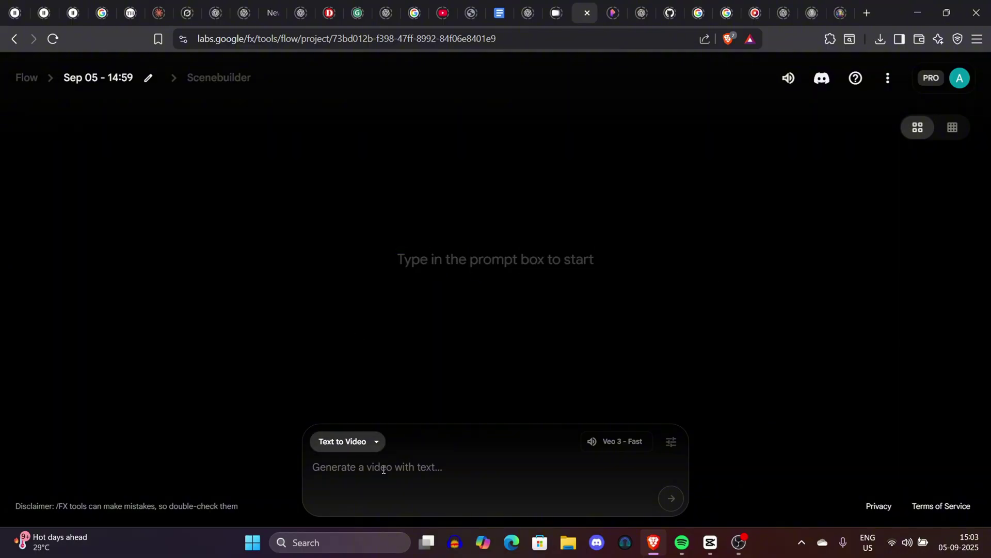
type("Macro close-up of a large glass strawberry with high-gloss transparent red exterior, embedded golden seeds, and glossy deep-red glass interior. Resting on a wooden cutting board. A mirror-polished stainless steel kitchen knife with an emerald-green gemstone handle (#50C878) rests gently on top, held by a female hand with pink nail polish (#FF69B4). Overhead softbox lighting, sharp focus on contact point. The blade slices slowly downward with crisp glass ASMR sounds, the top half topples sideways with a gentle clink.")
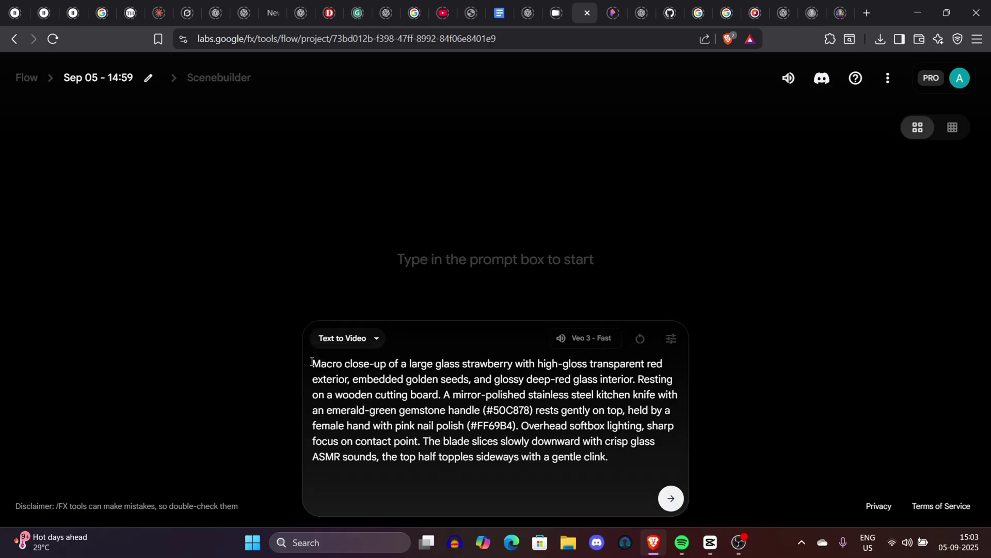
left_click_drag(311, 362, 625, 485)
left_click(641, 482)
left_click_drag(312, 359, 683, 555)
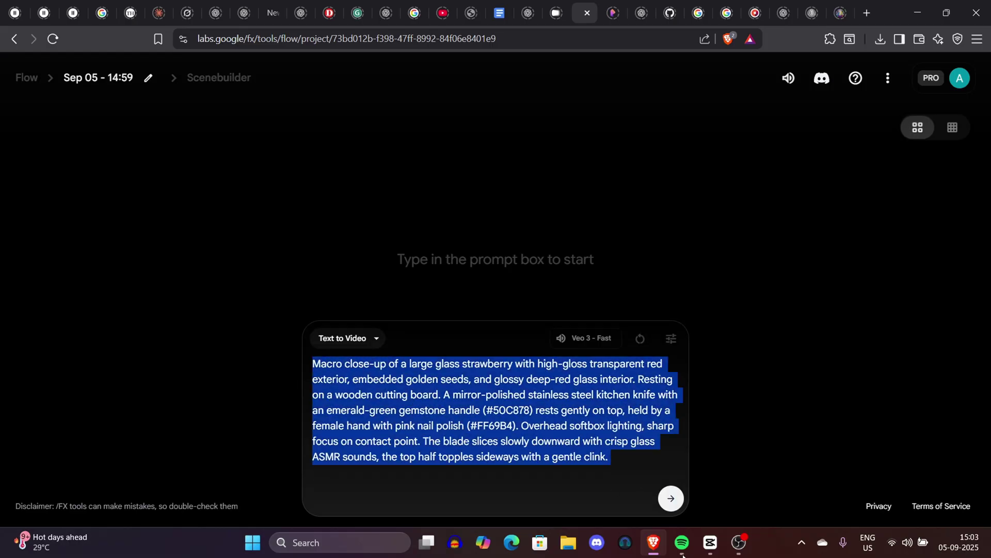
left_click(627, 432)
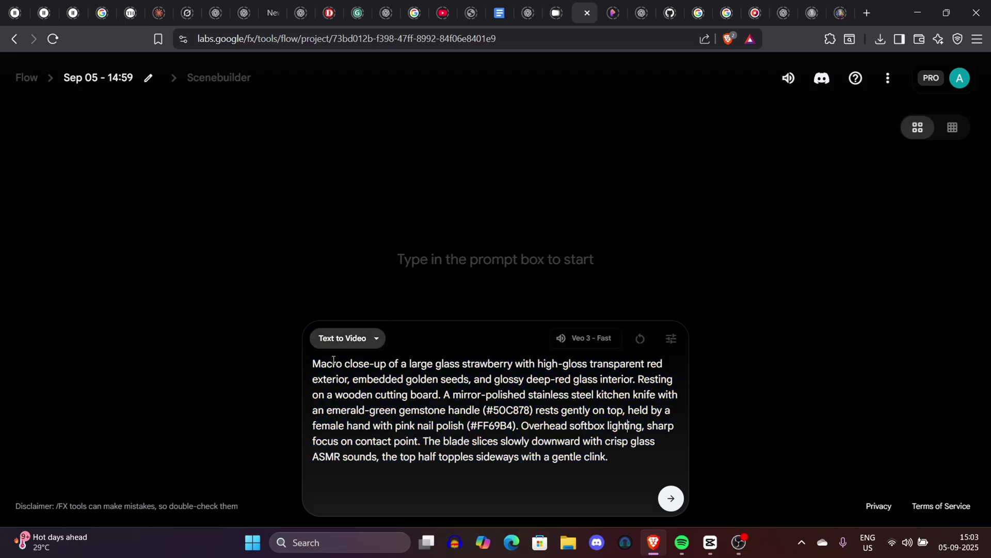
Review the prompt passages, including the emerald handle and pink nail colour codes
left_click_drag(582, 362, 654, 443)
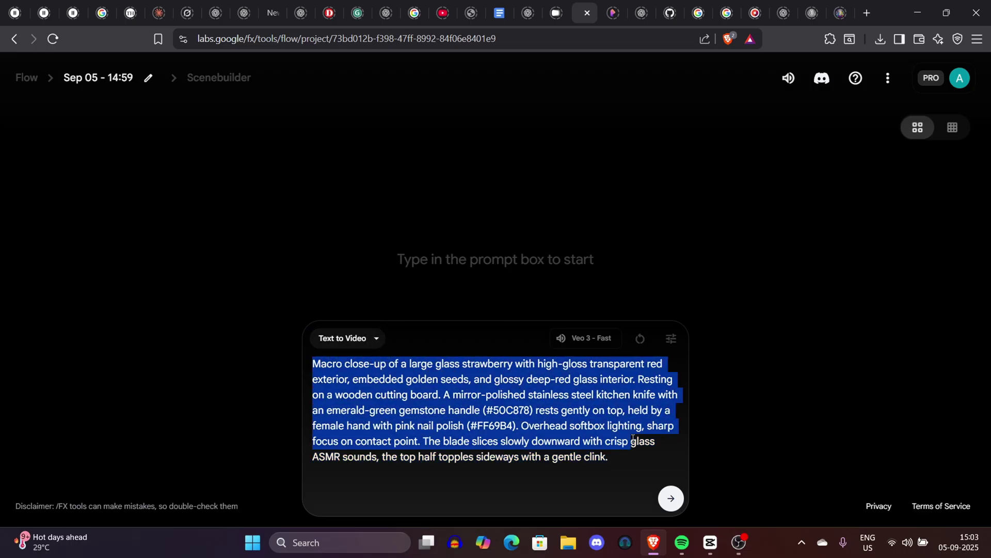
left_click(481, 413)
left_click_drag(481, 413, 515, 426)
left_click(540, 436)
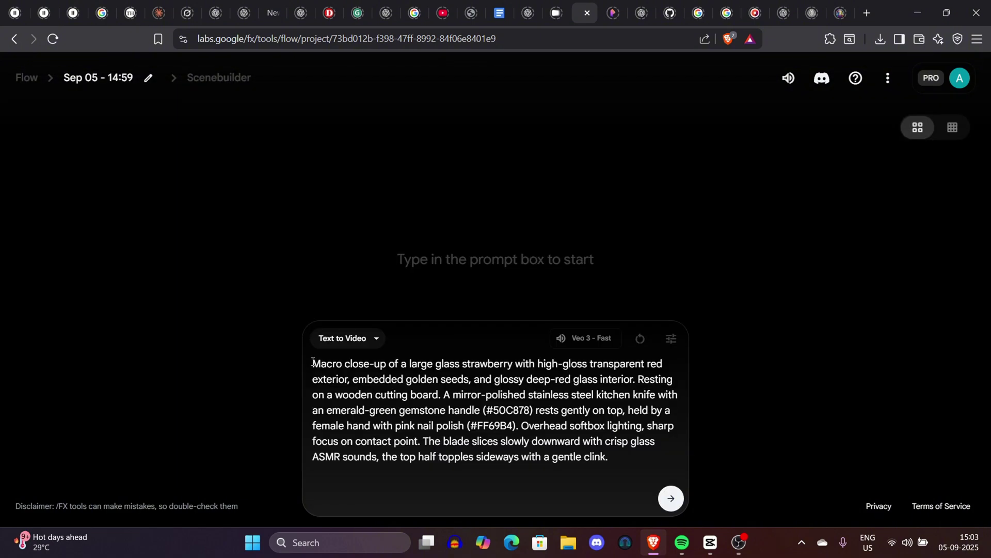
left_click_drag(313, 361, 642, 483)
left_click(642, 483)
key("ctrl+a")
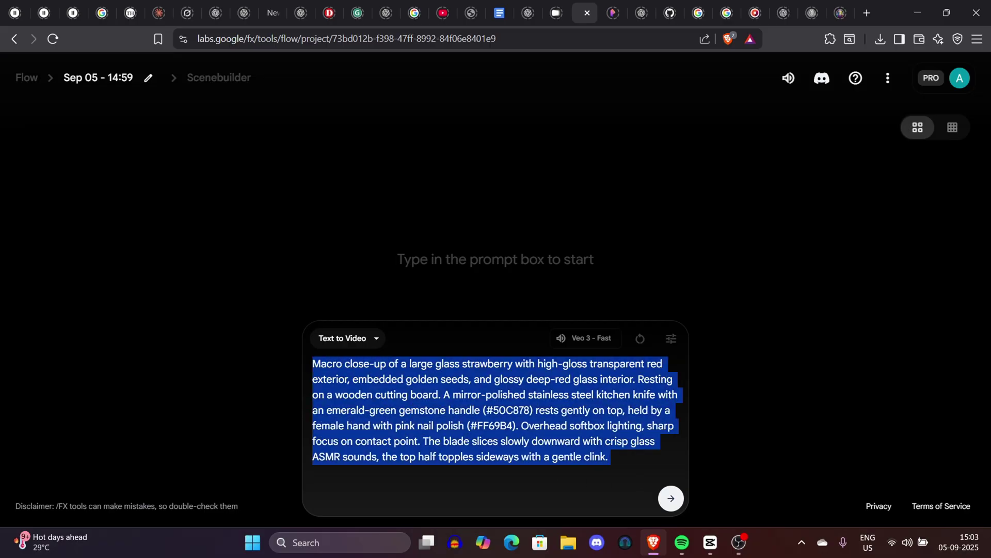
left_click(627, 433)
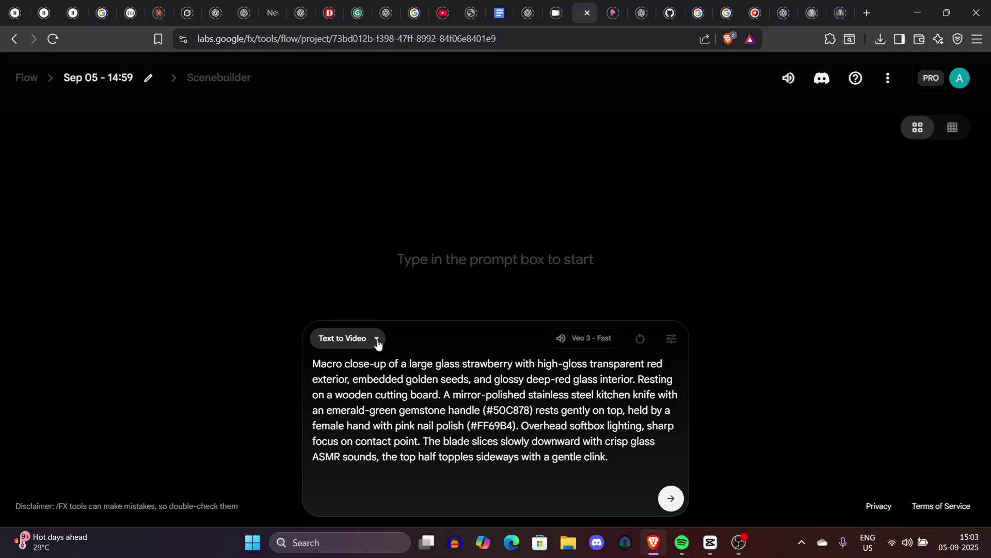
left_click_drag(588, 359, 586, 411)
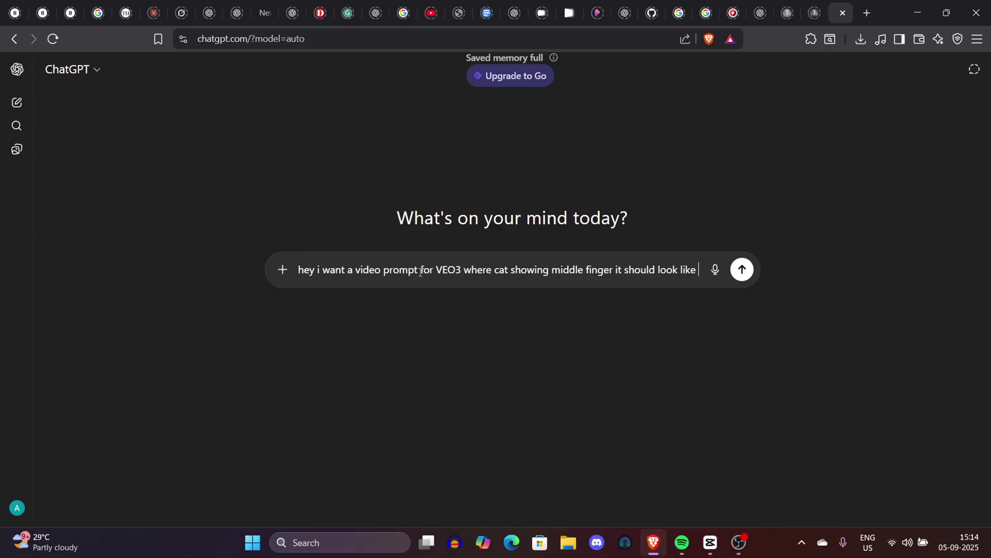
Finish and send the request for a CCTV-recorded middle-finger cat VEO3 prompt
type("cctv recor")
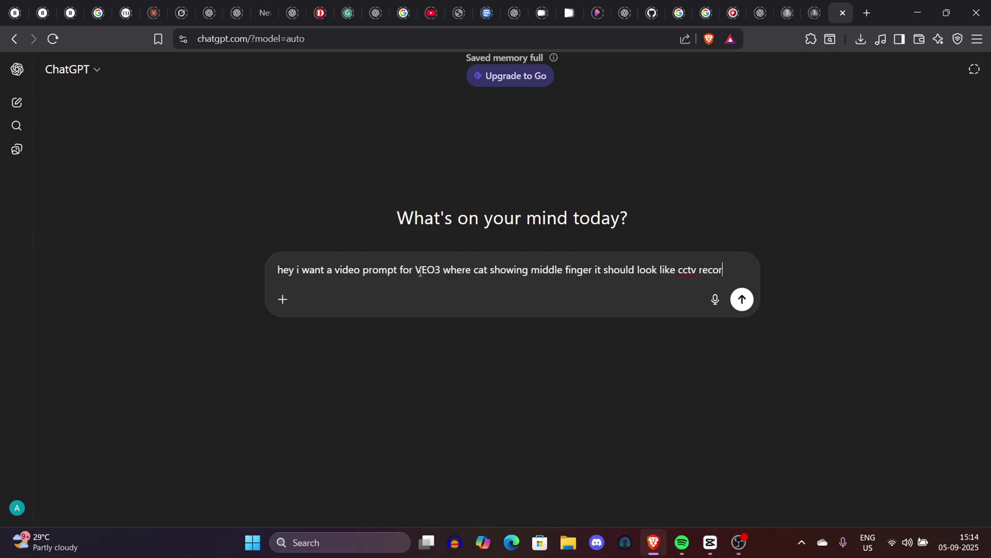
type("ded so give me detrailed prompt")
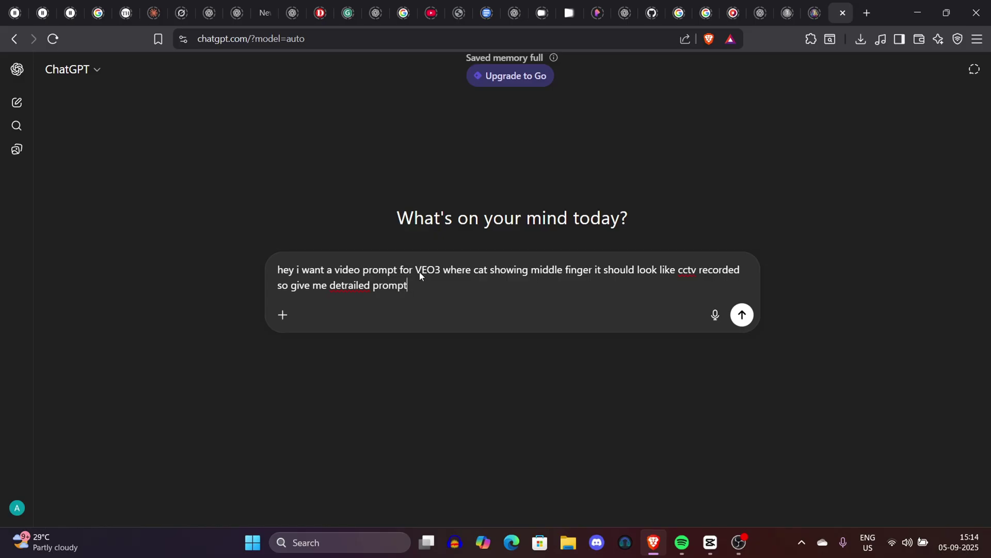
key("Return")
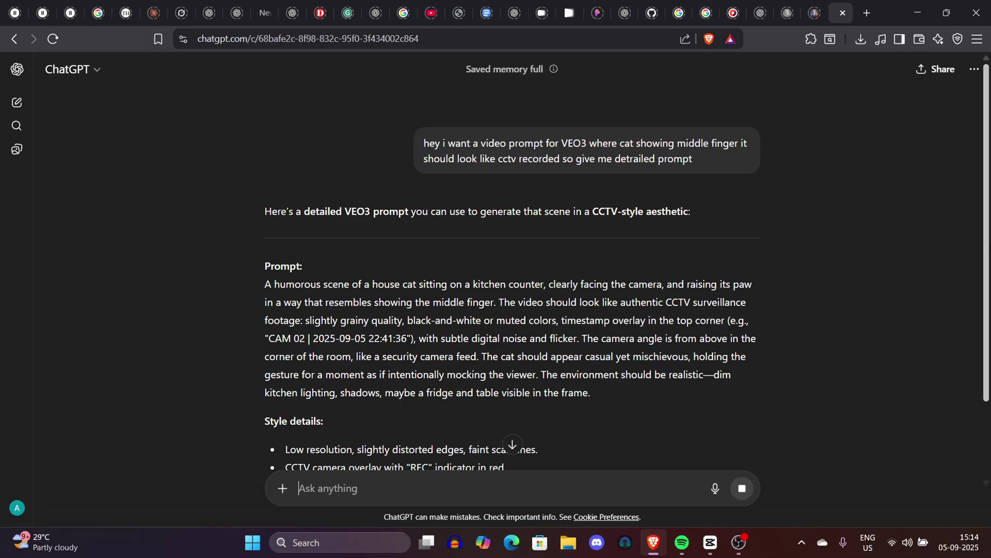
scroll(321, 250, "down", 1)
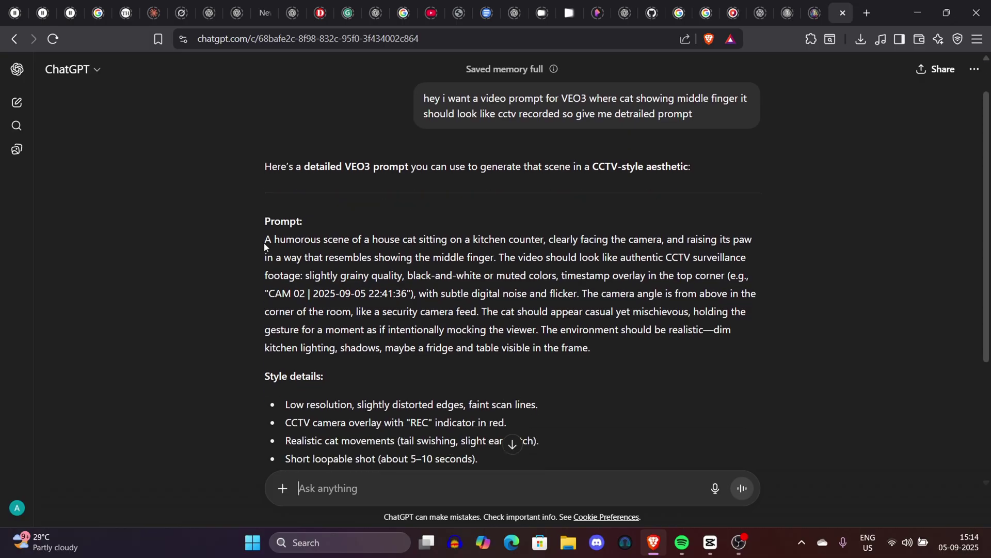
Select and read through the returned CCTV-style cat prompt paragraph
left_click_drag(264, 241, 601, 354)
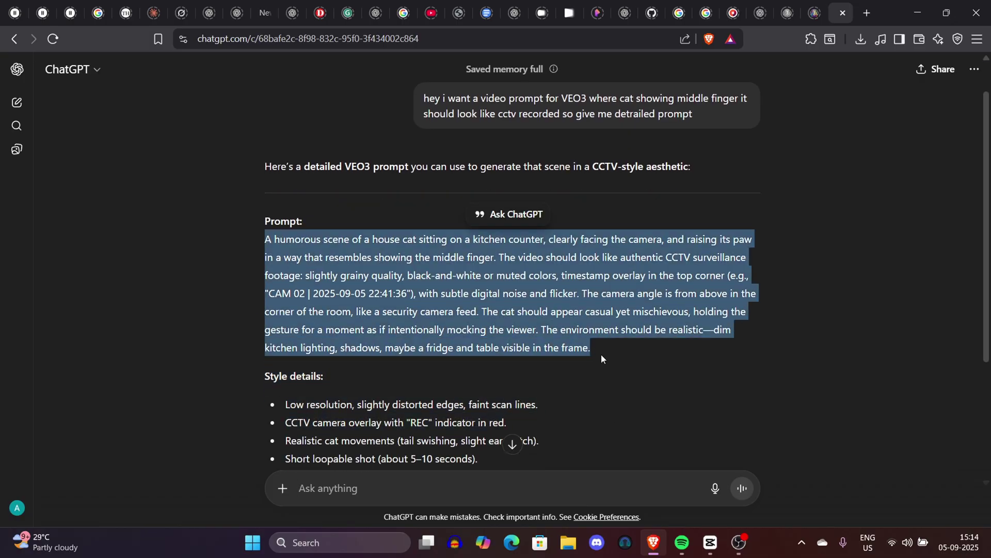
left_click(302, 224)
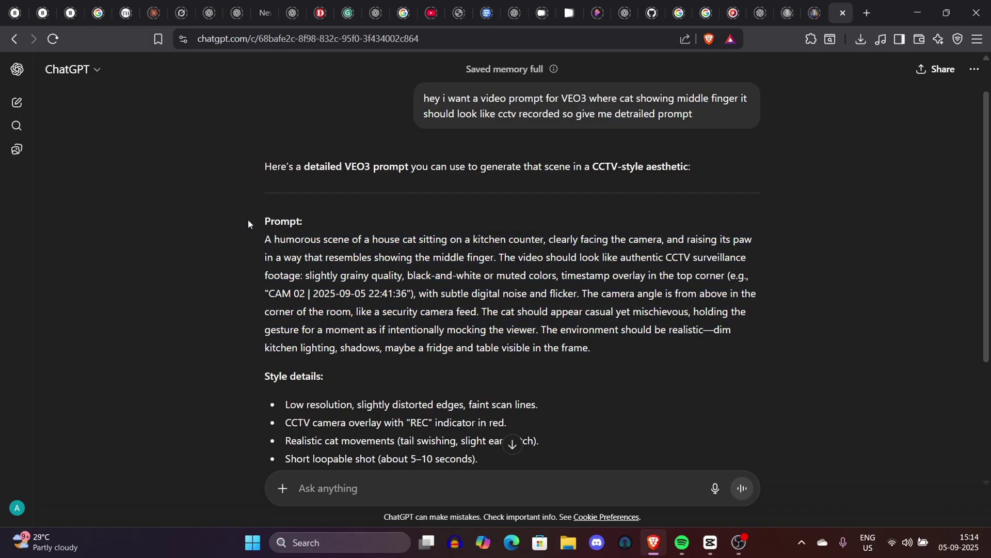
left_click_drag(248, 219, 615, 321)
left_click(615, 321)
scroll(308, 336, "down", 4)
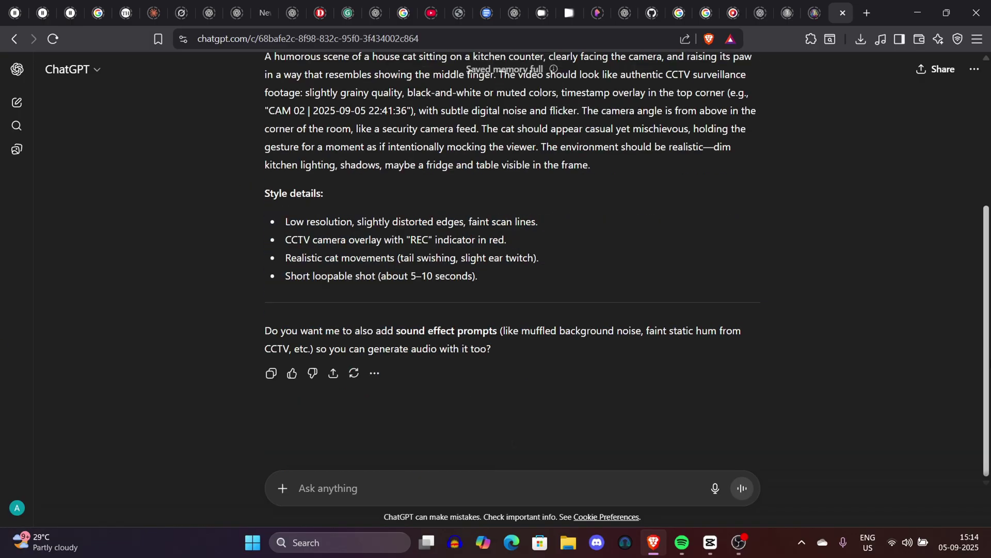